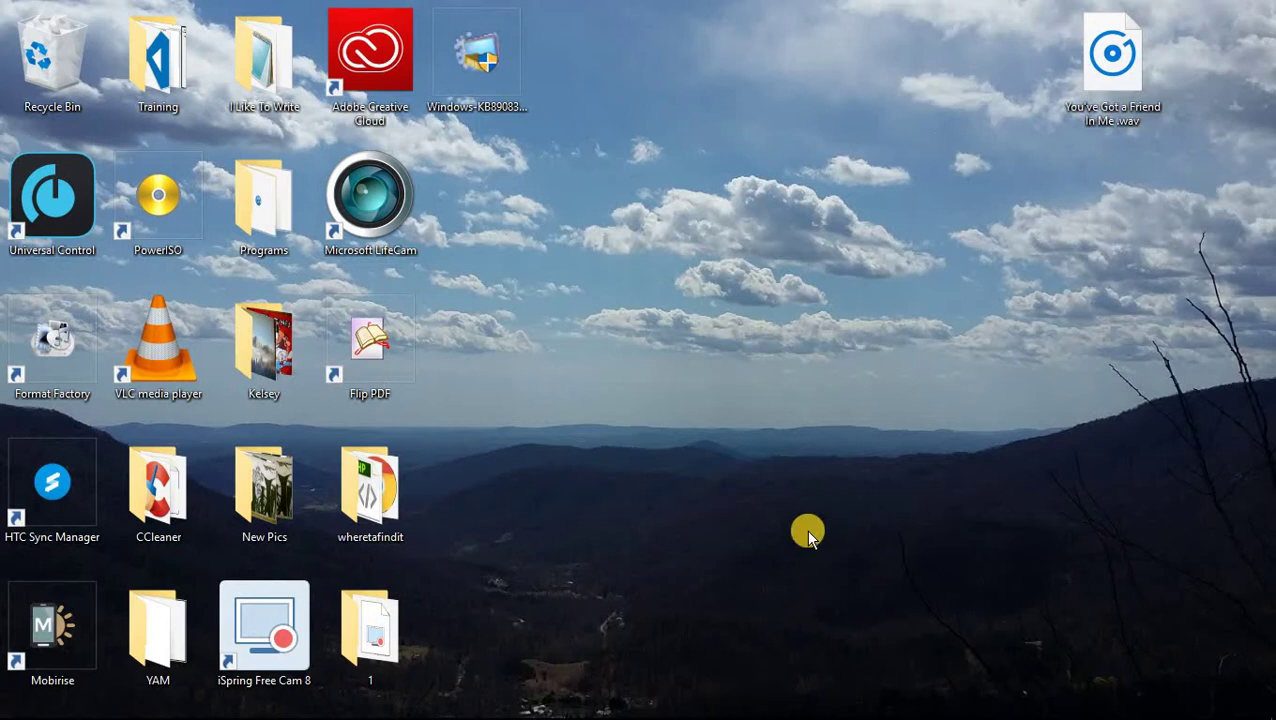
Bring Studio One to the front from the taskbar so its Start page fills the screen.
mouse_move(872, 713)
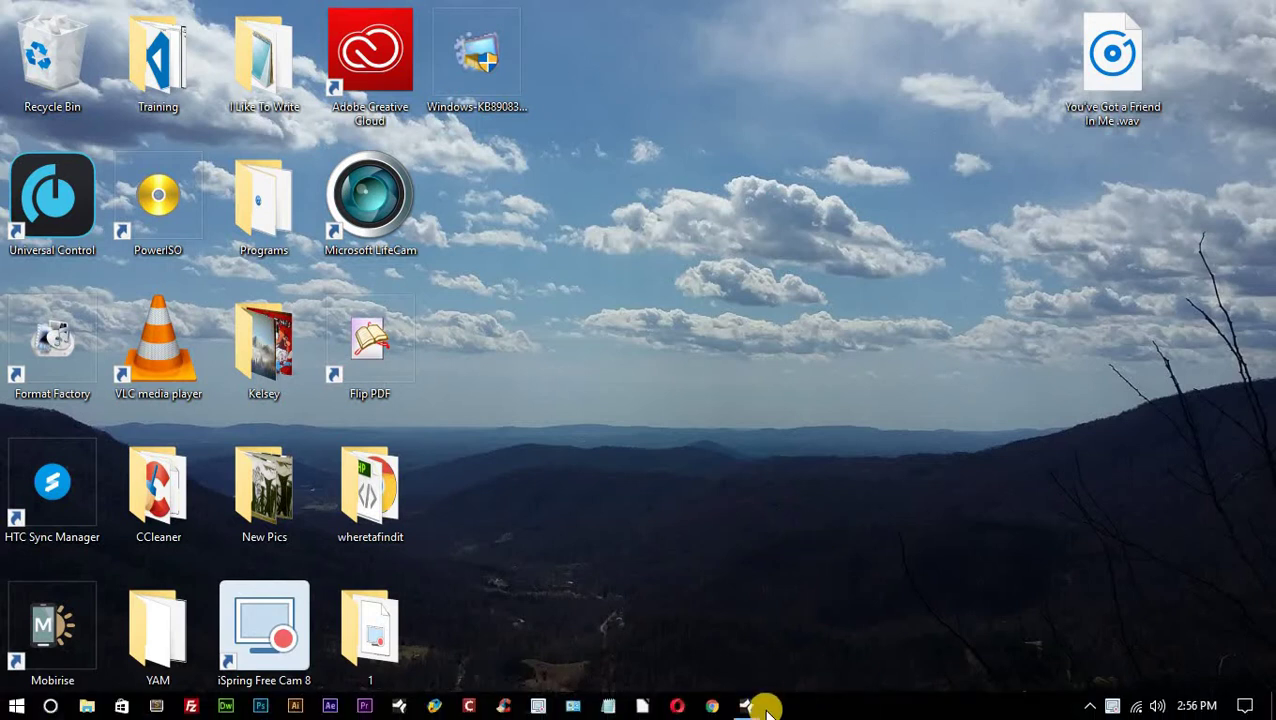
left_click(748, 706)
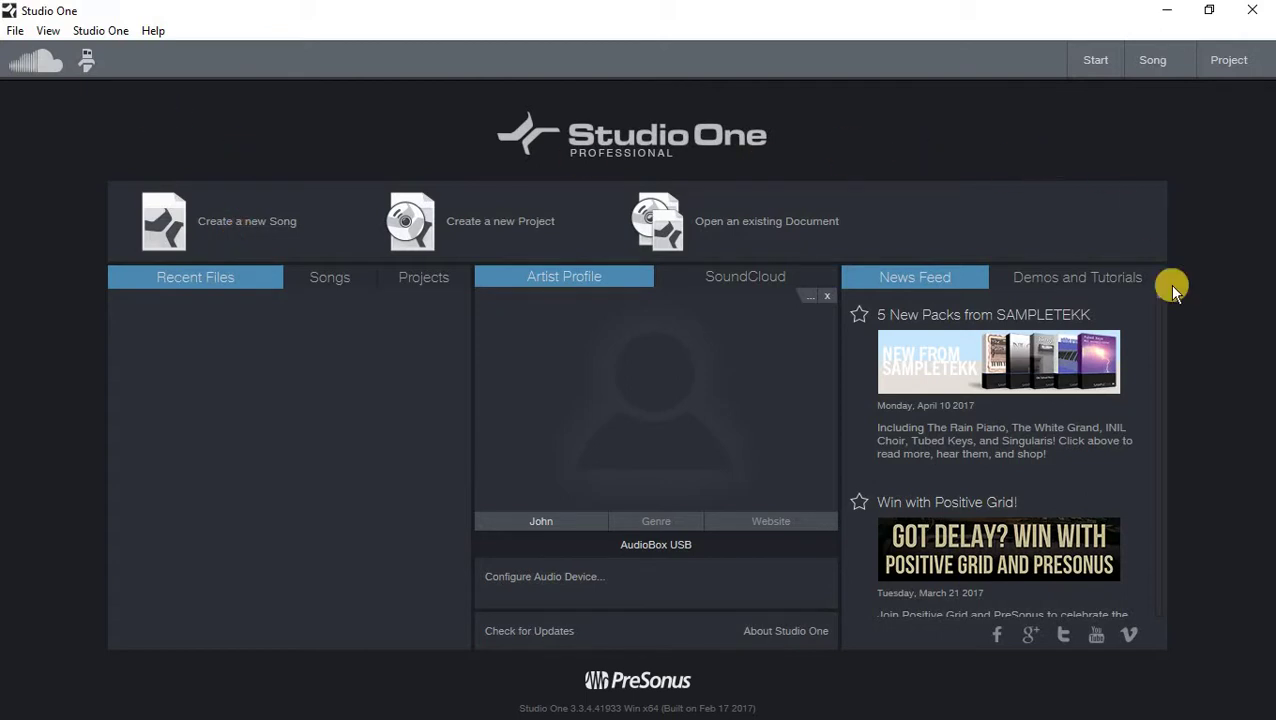
Create a new song titled 'tempo change' at 114 BPM with audio stretching enabled.
left_click(249, 229)
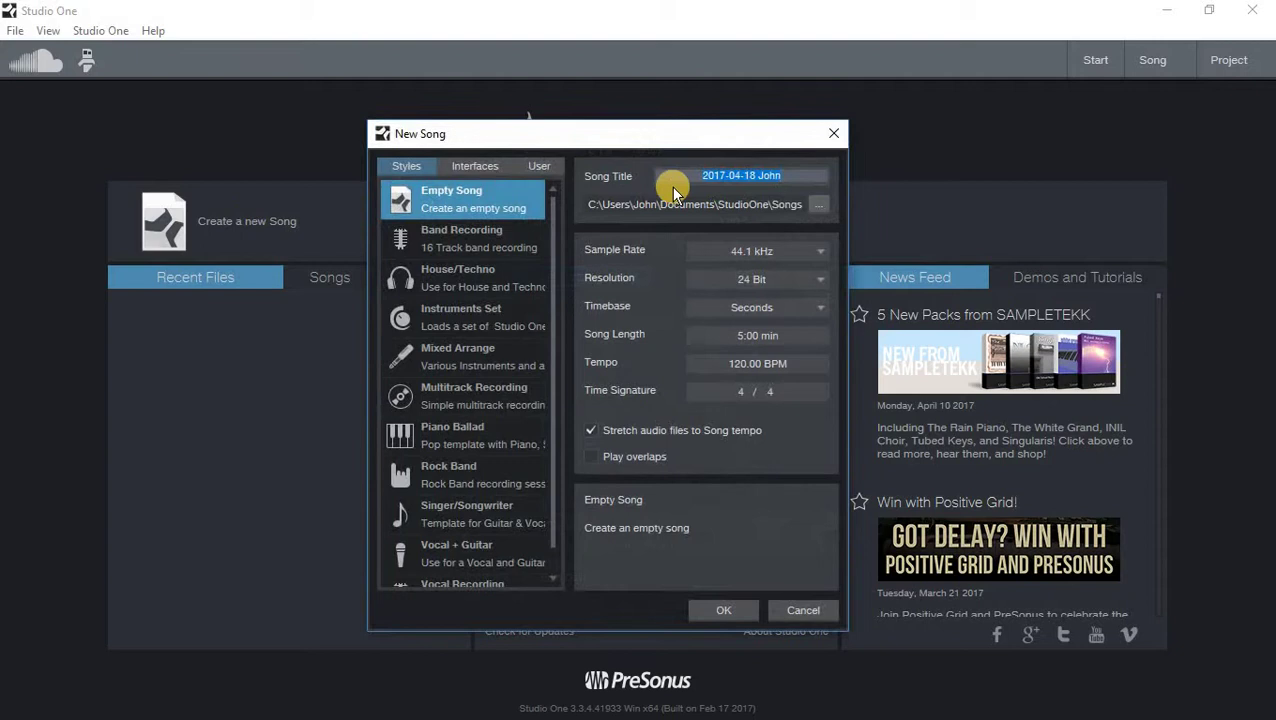
type("t")
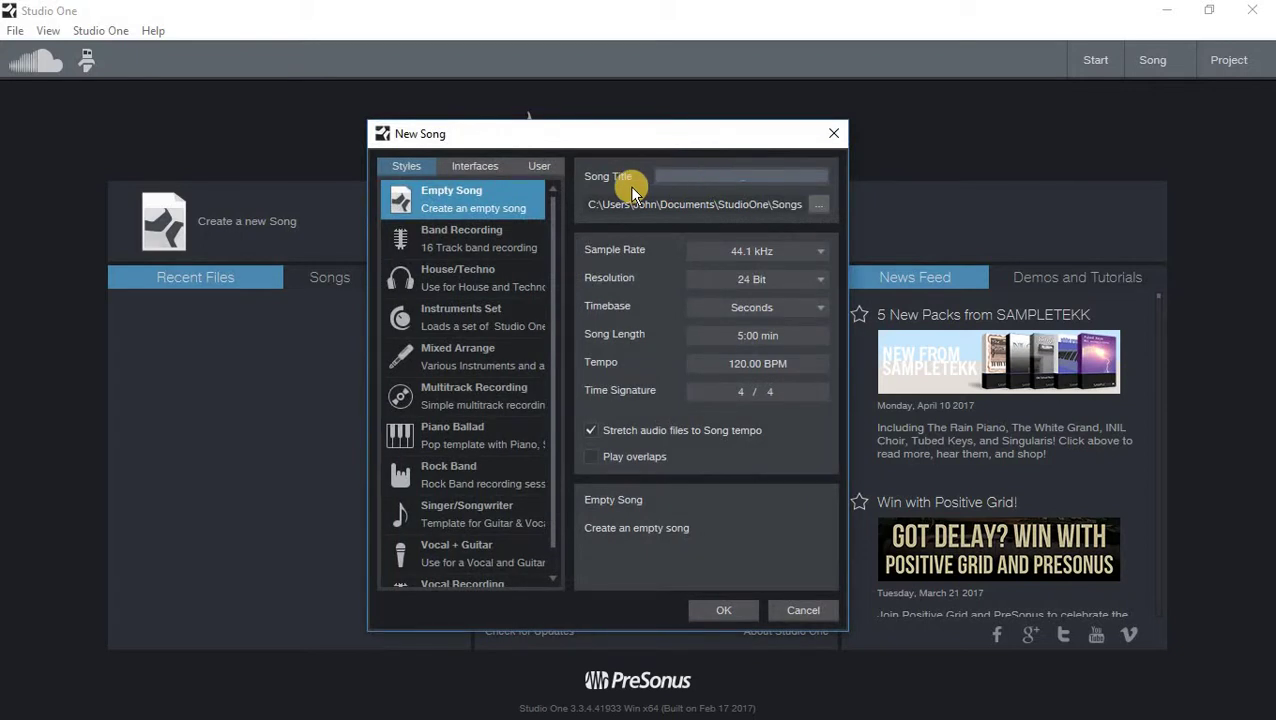
type("empo change")
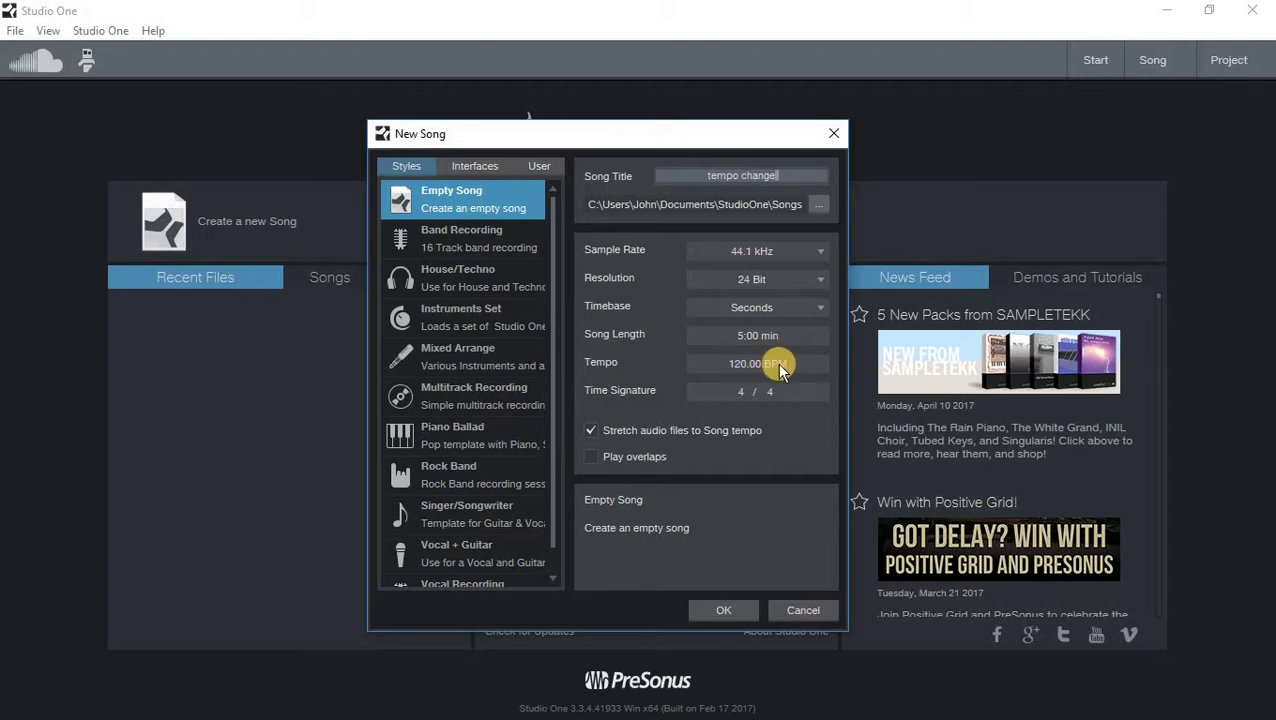
left_click(755, 366)
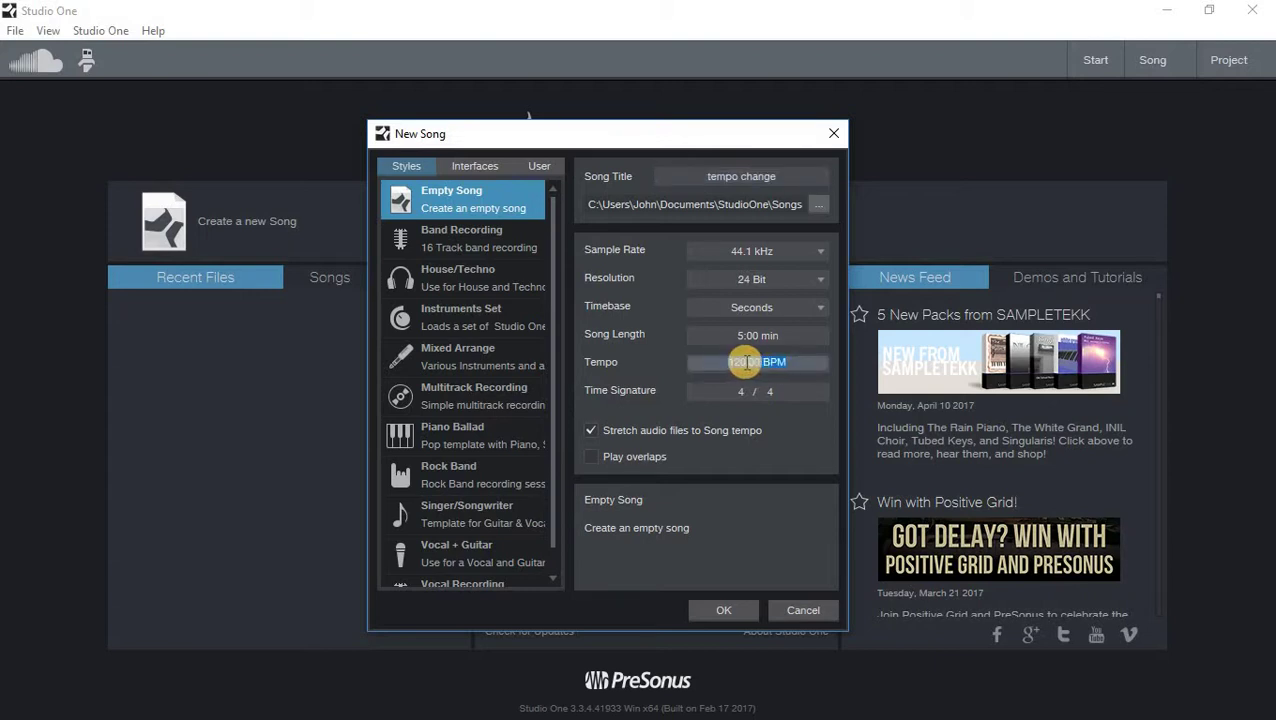
left_click(778, 364)
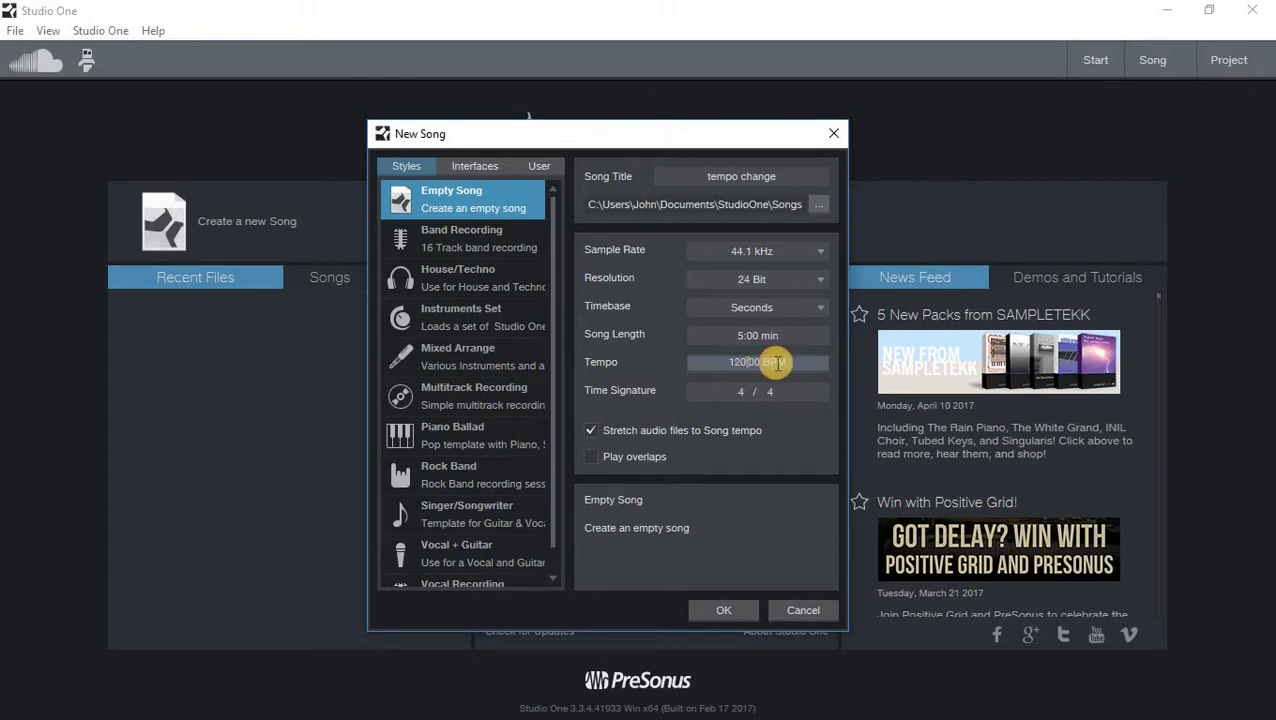
key("BackSpace")
key("BackSpace")
type("14")
left_click(594, 430)
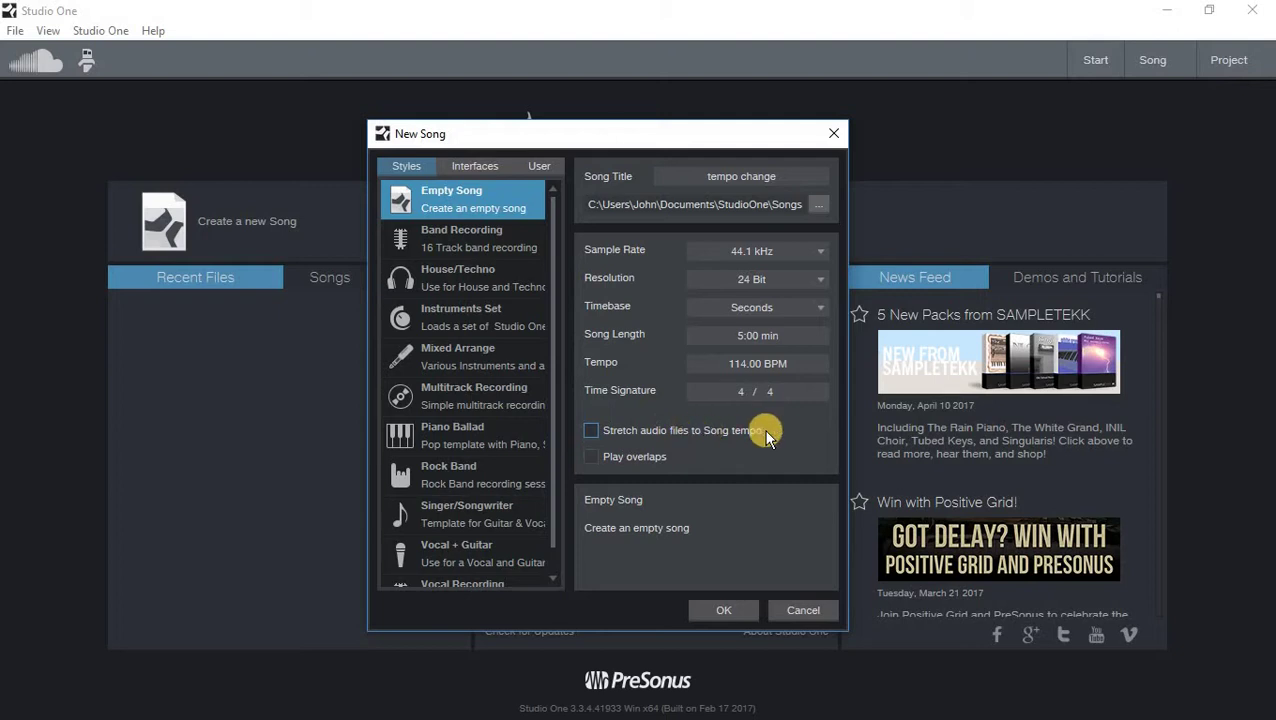
left_click(591, 430)
left_click(720, 610)
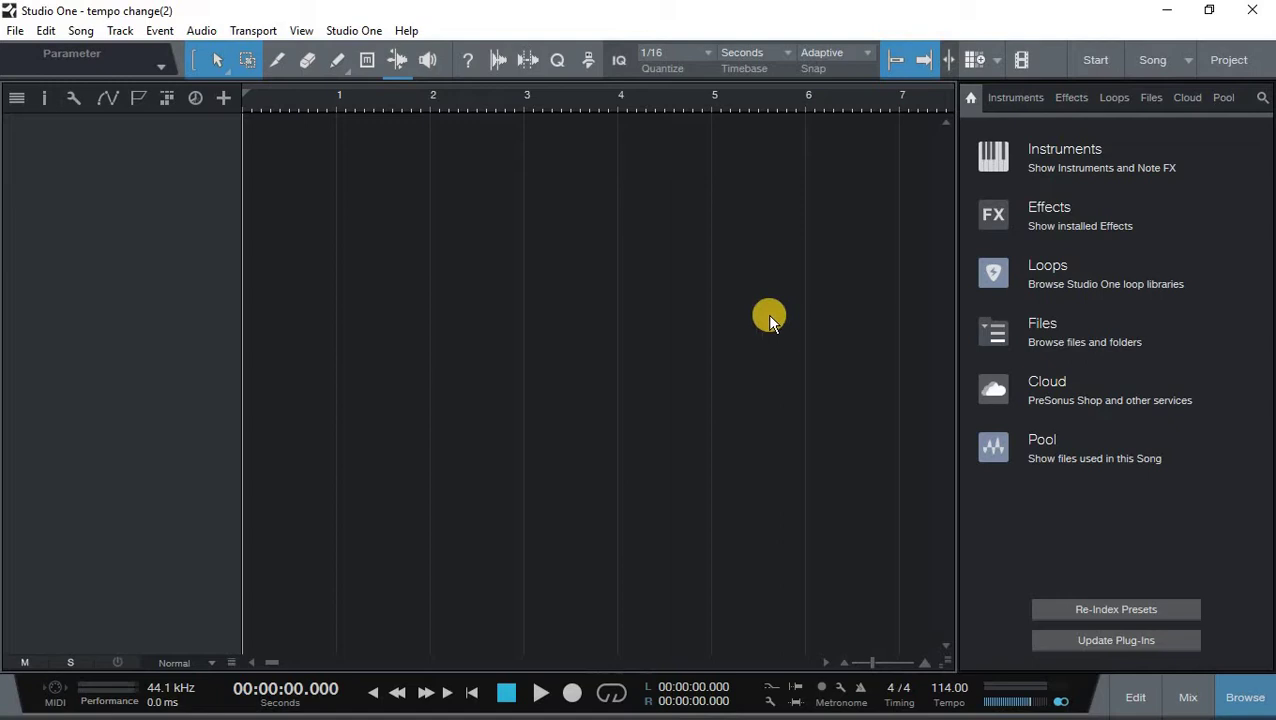
Show the Files browser with the Desktop folder expanded to reveal the You've Got a Friend In Me .wav.
left_click(1247, 700)
left_click(998, 336)
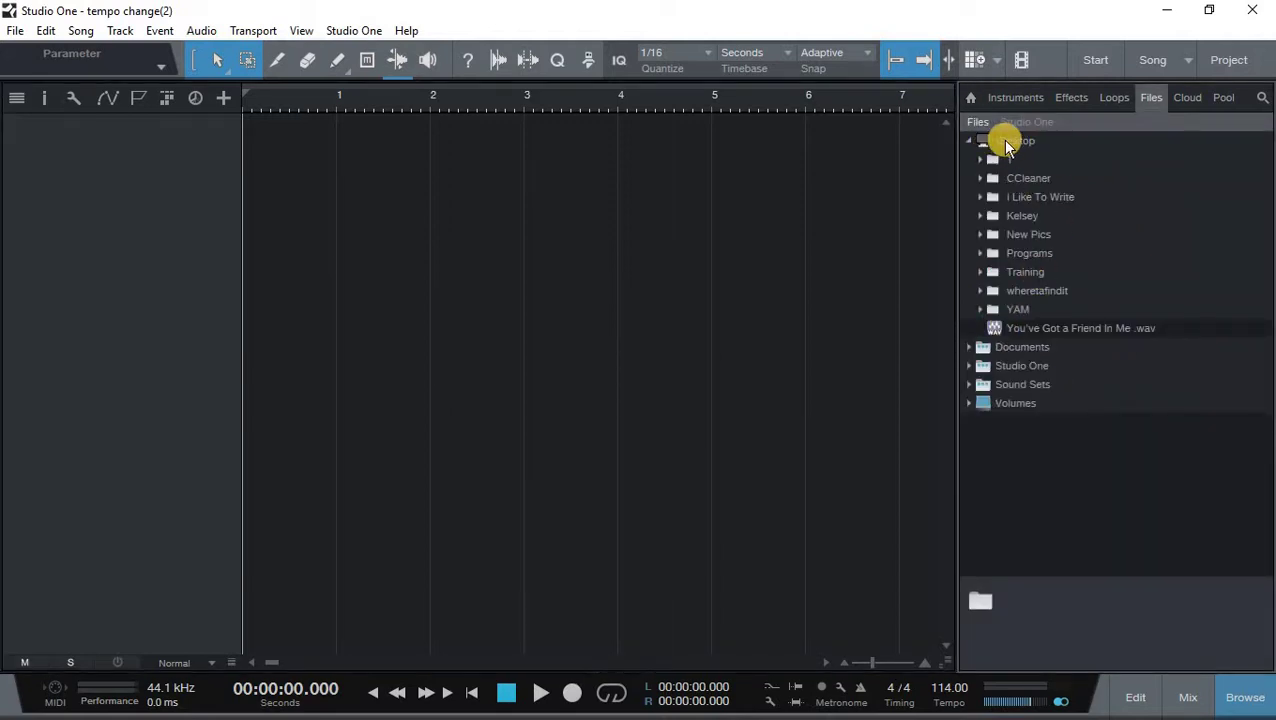
left_click(970, 142)
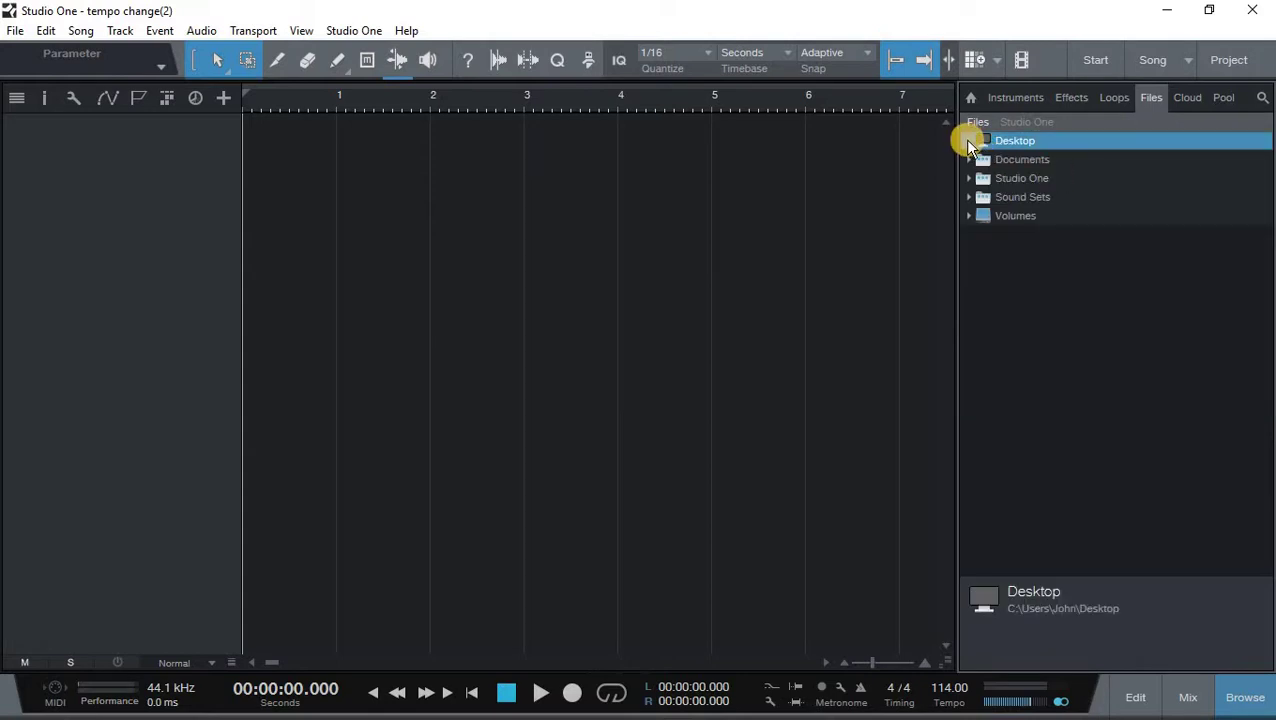
left_click(968, 141)
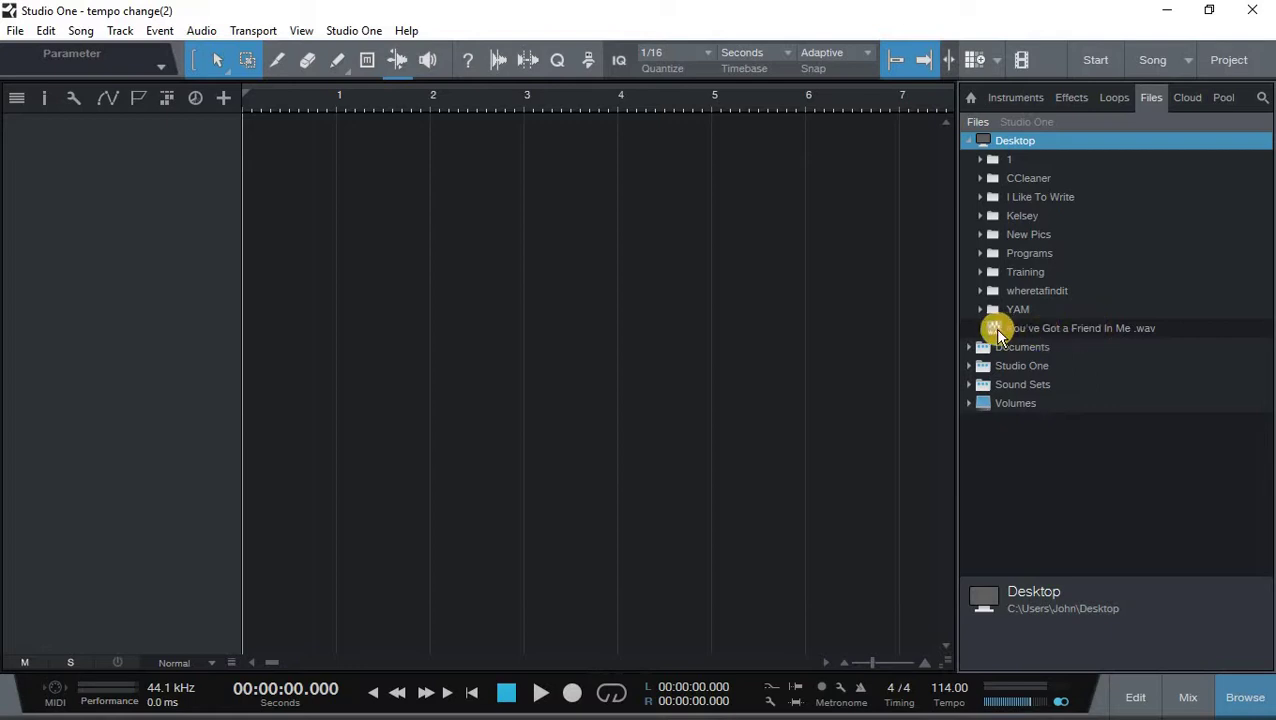
Place the You've Got a Friend In Me .wav on track 1 at bar 1, then close the browser.
left_click_drag(995, 330, 272, 146)
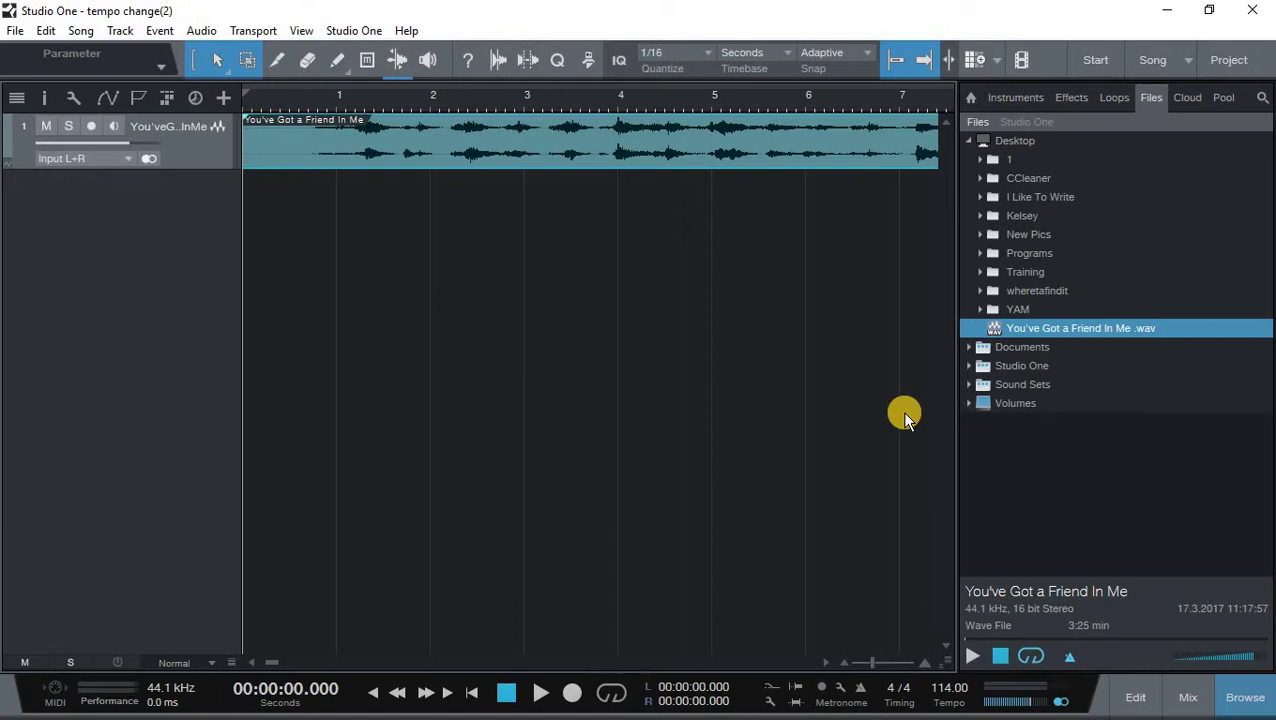
left_click(1220, 682)
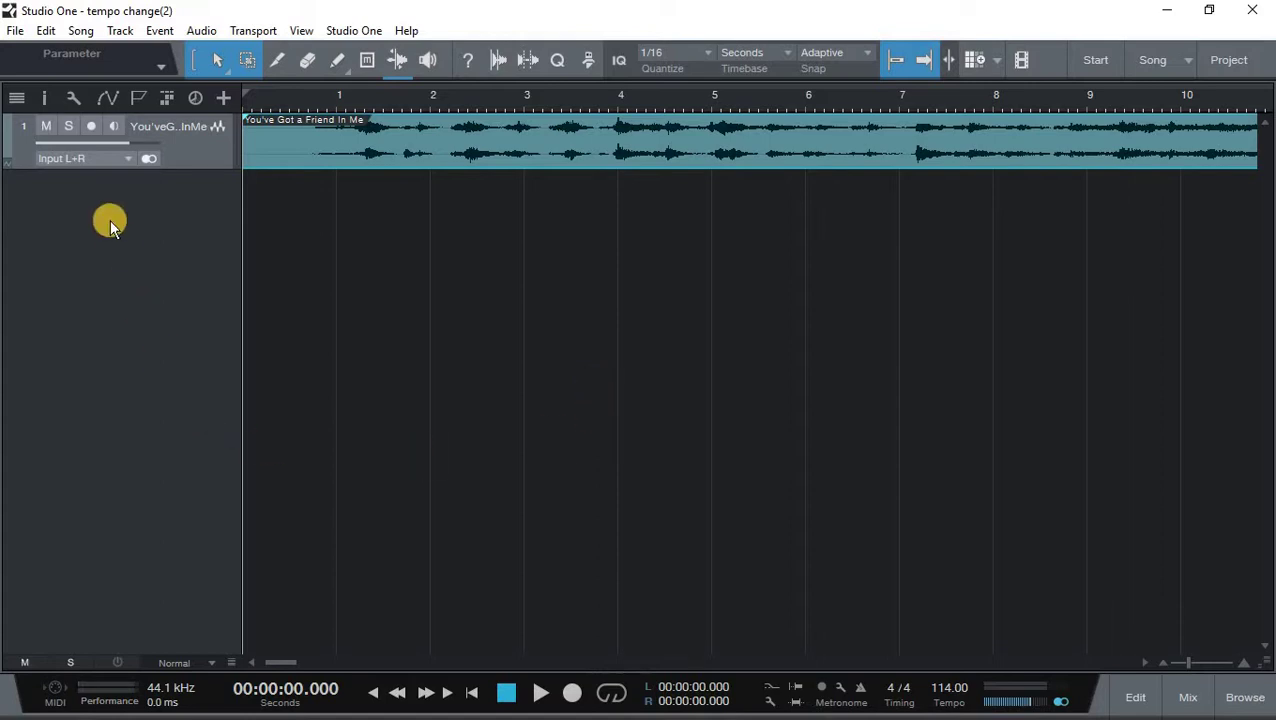
In the Inspector, set the clip's File Tempo to 114.
left_click(43, 96)
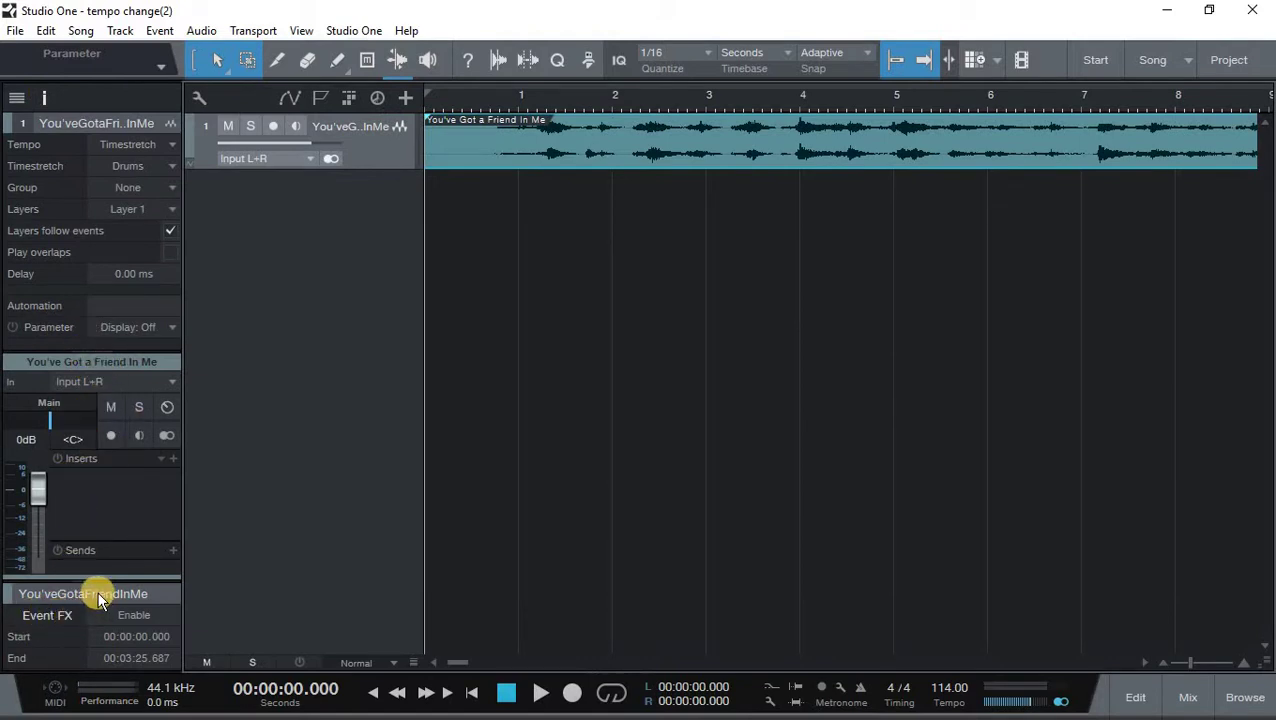
left_click_drag(92, 580, 99, 337)
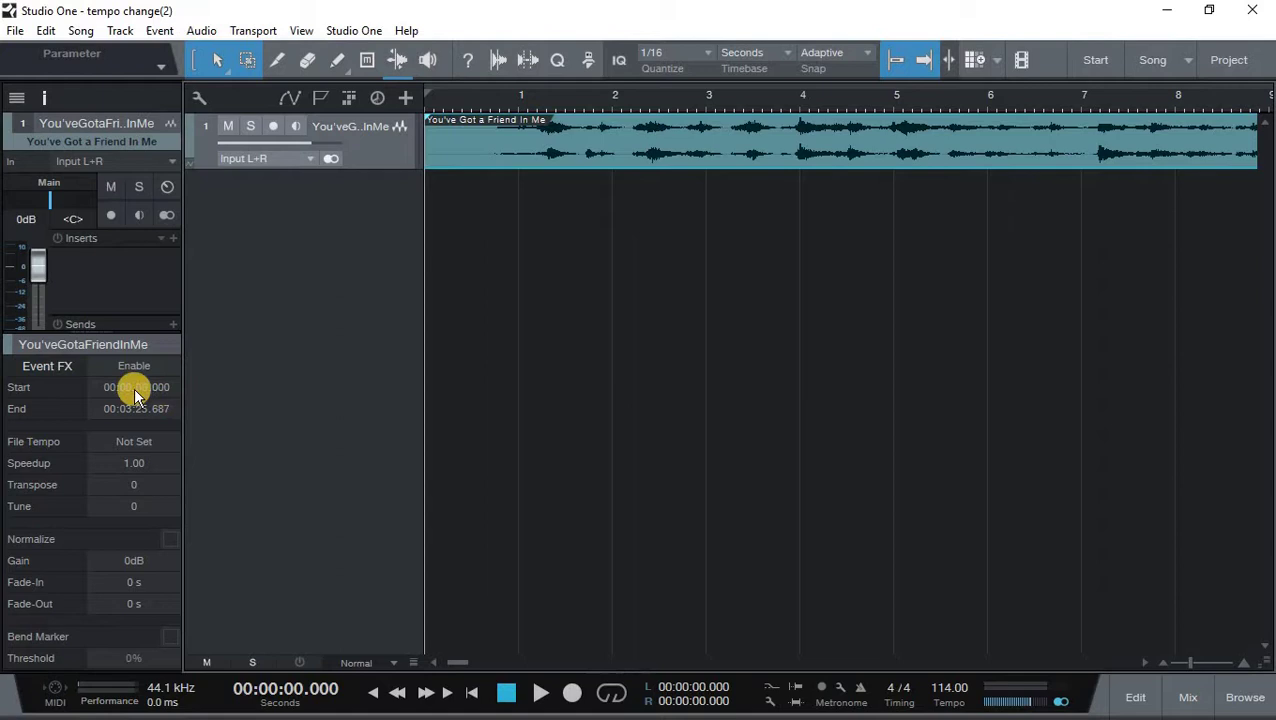
left_click(137, 443)
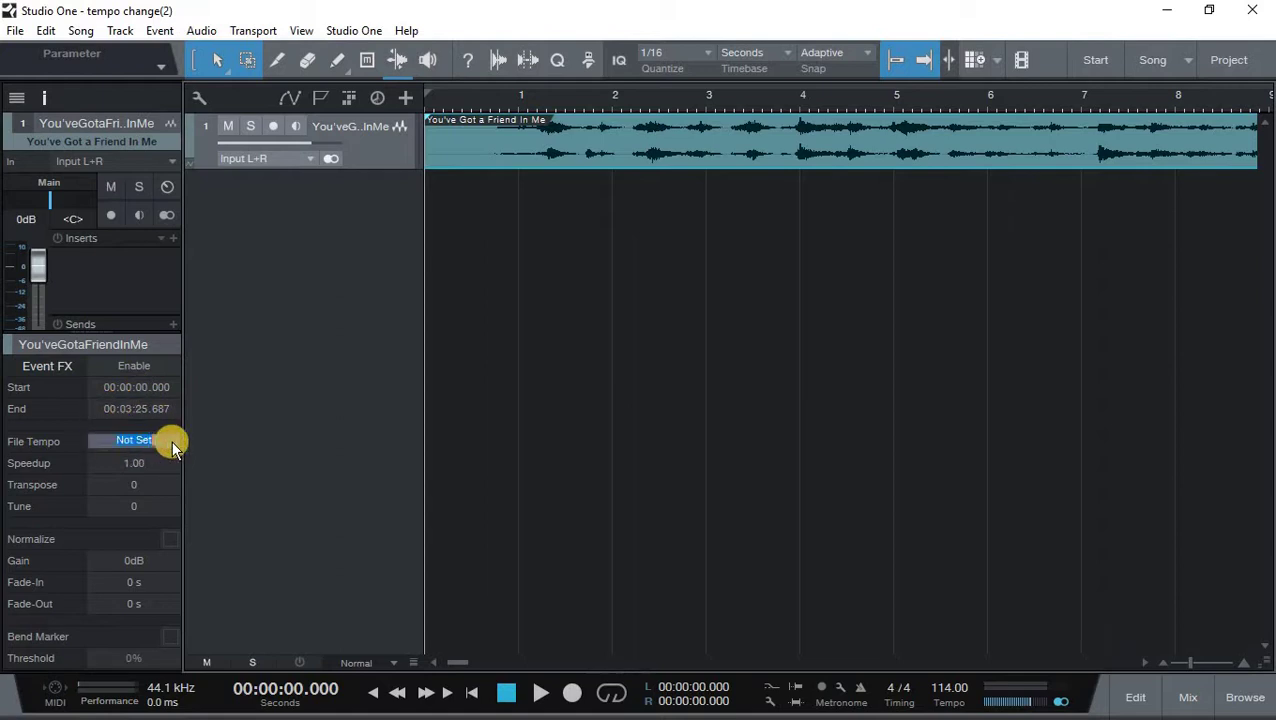
type("114")
key("Return")
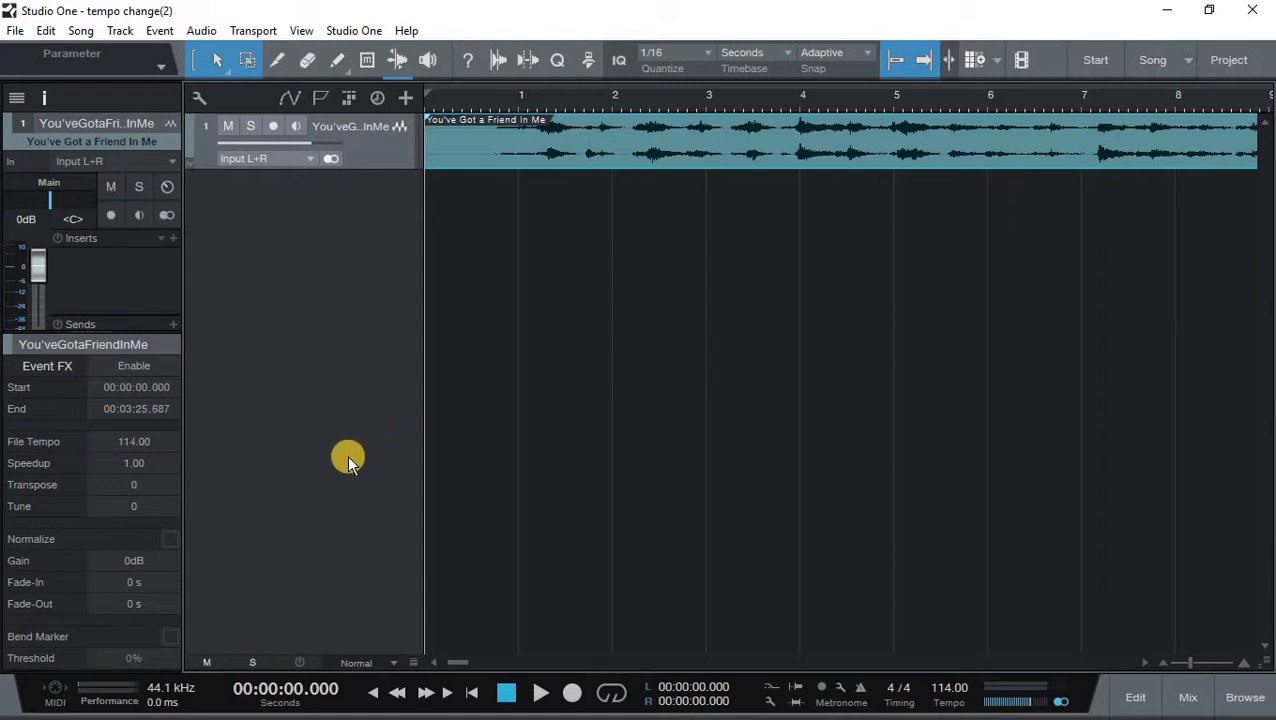
Hide the Inspector, enlarge track 1's height, and zoom out to show the entire clip.
left_click(41, 100)
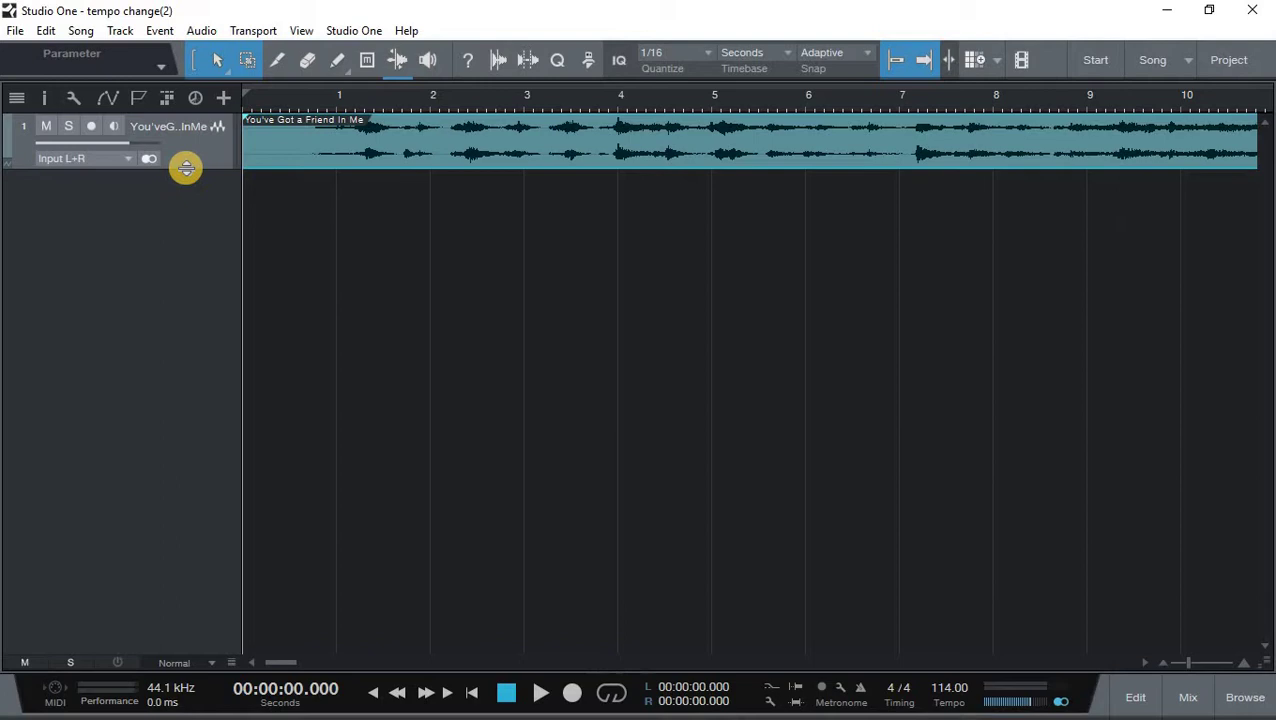
left_click_drag(186, 168, 188, 518)
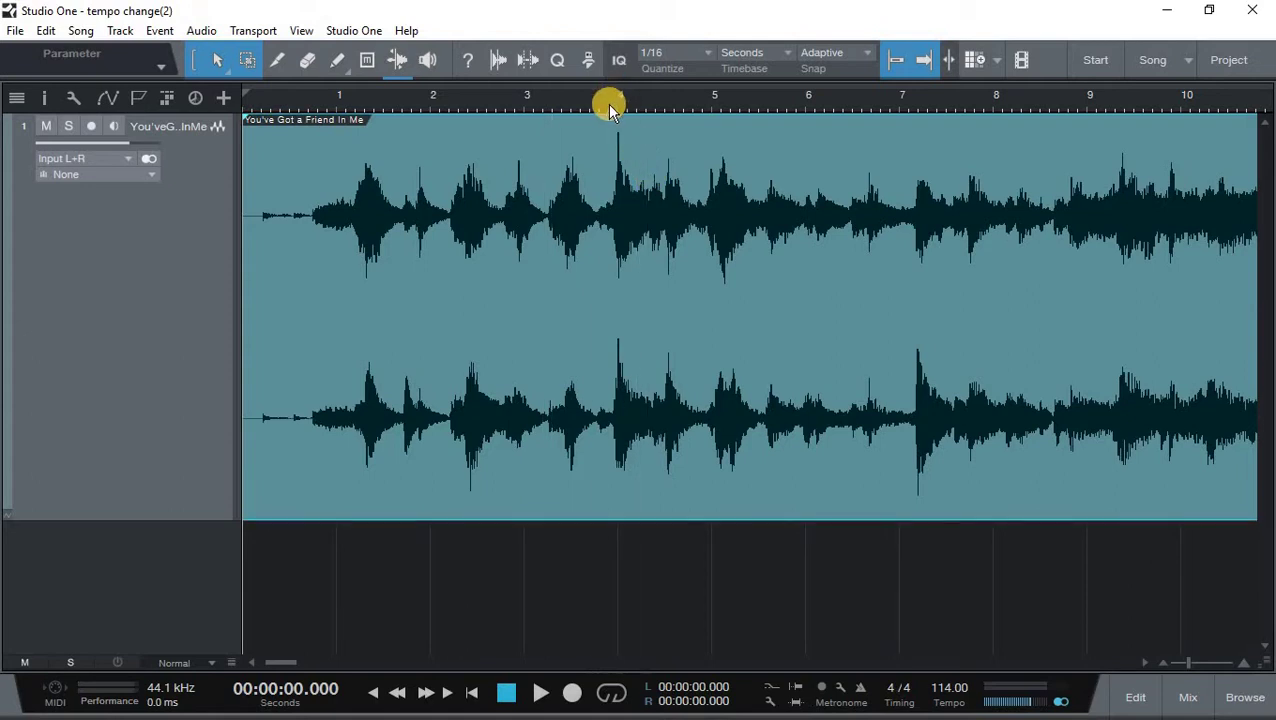
key("w")
key("w")
key("w")
key("w")
key("w")
key("w")
key("w")
key("w")
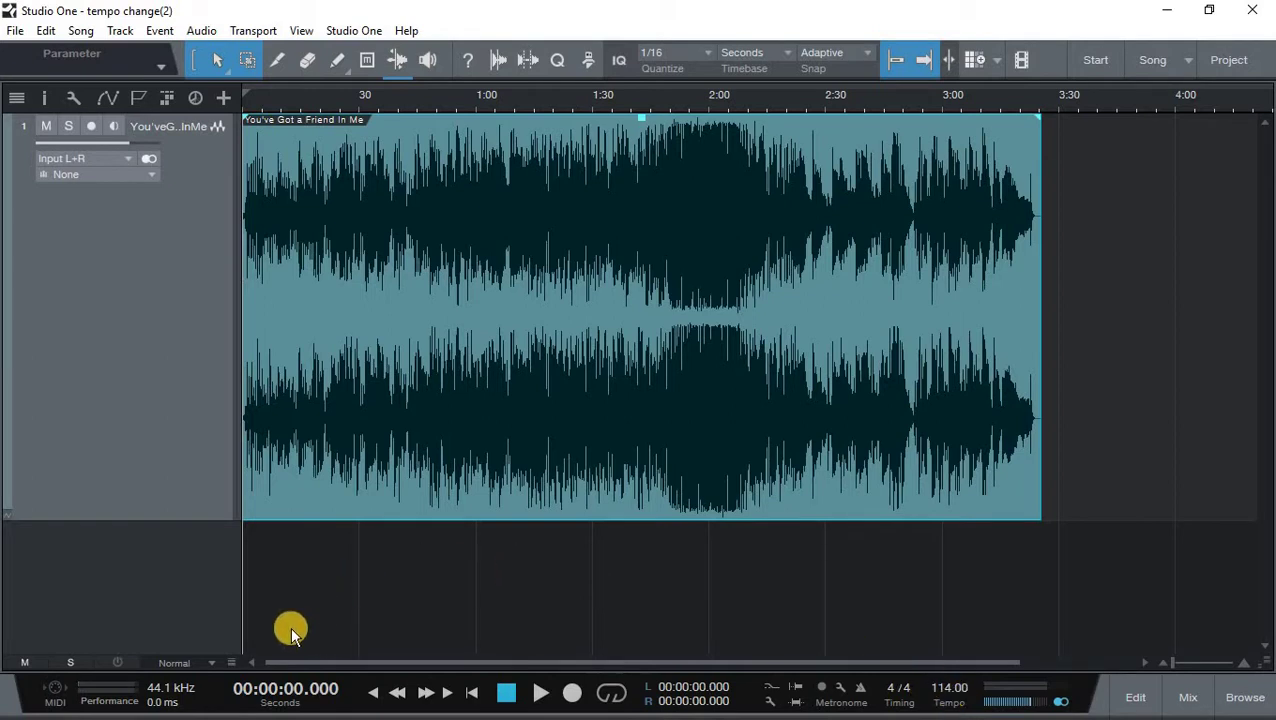
left_click(285, 700)
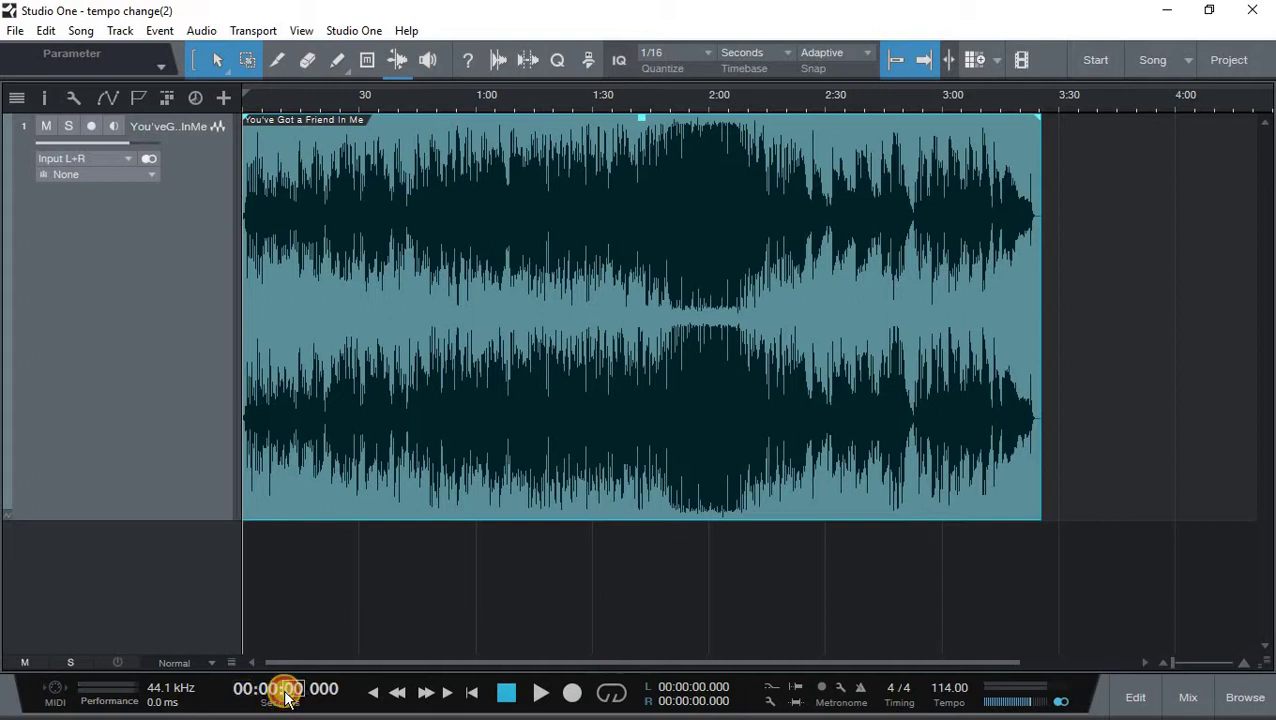
left_click(283, 705)
left_click(283, 707)
left_click(283, 707)
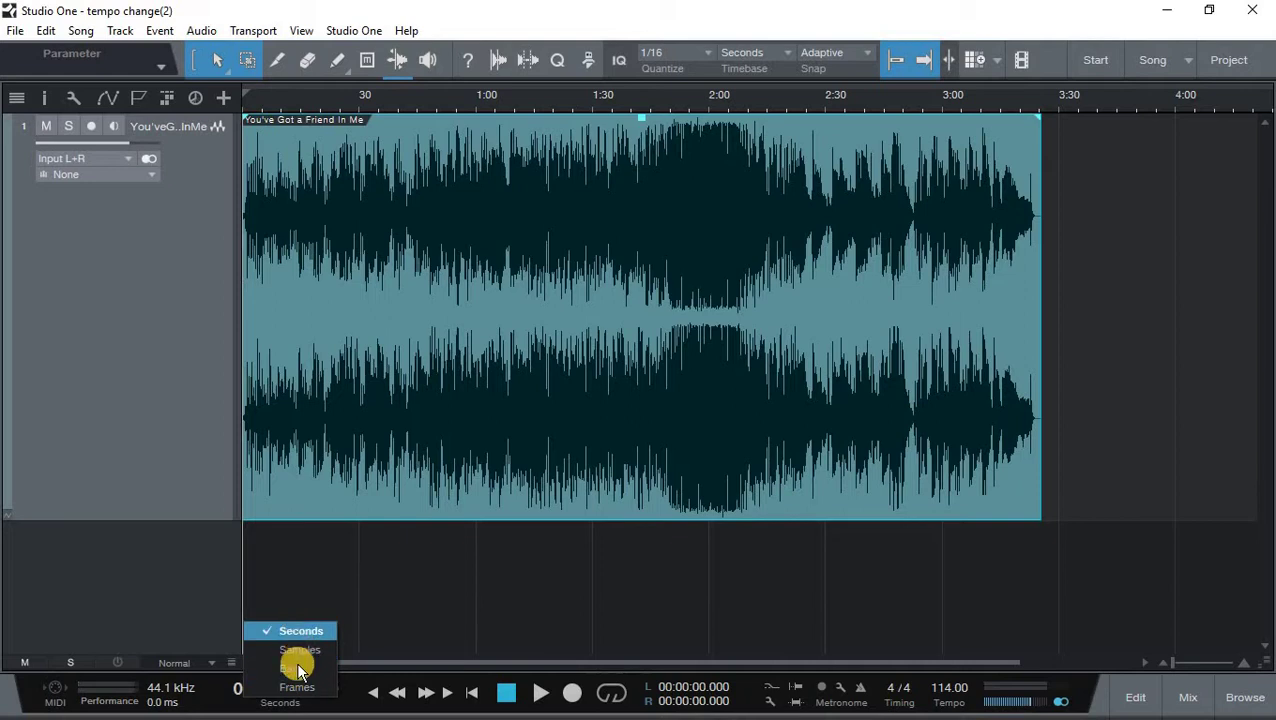
left_click(296, 669)
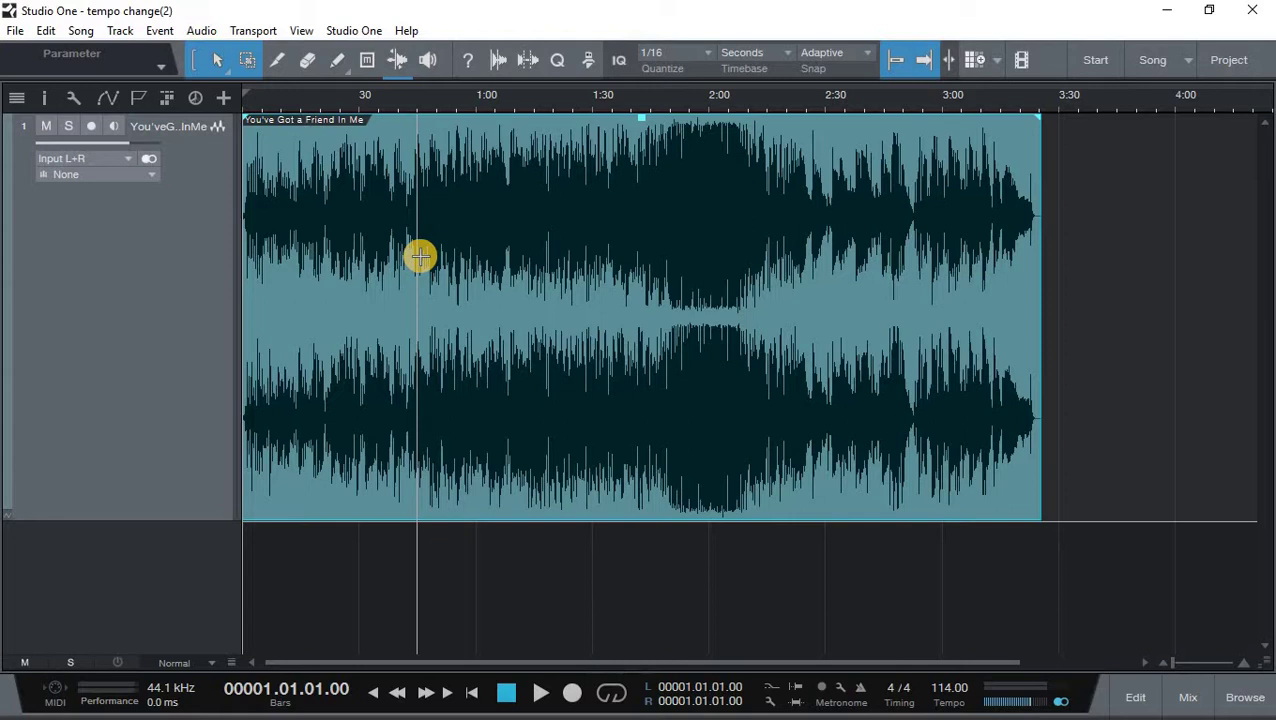
left_click(284, 708)
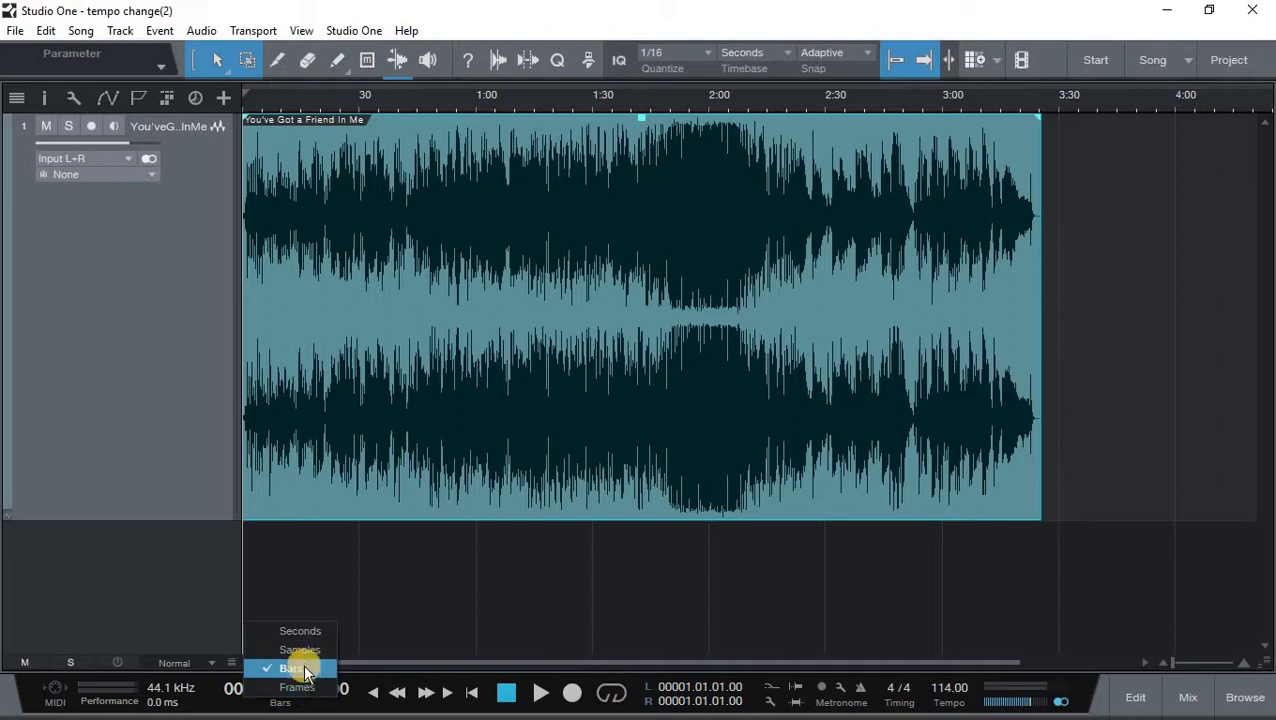
left_click(303, 630)
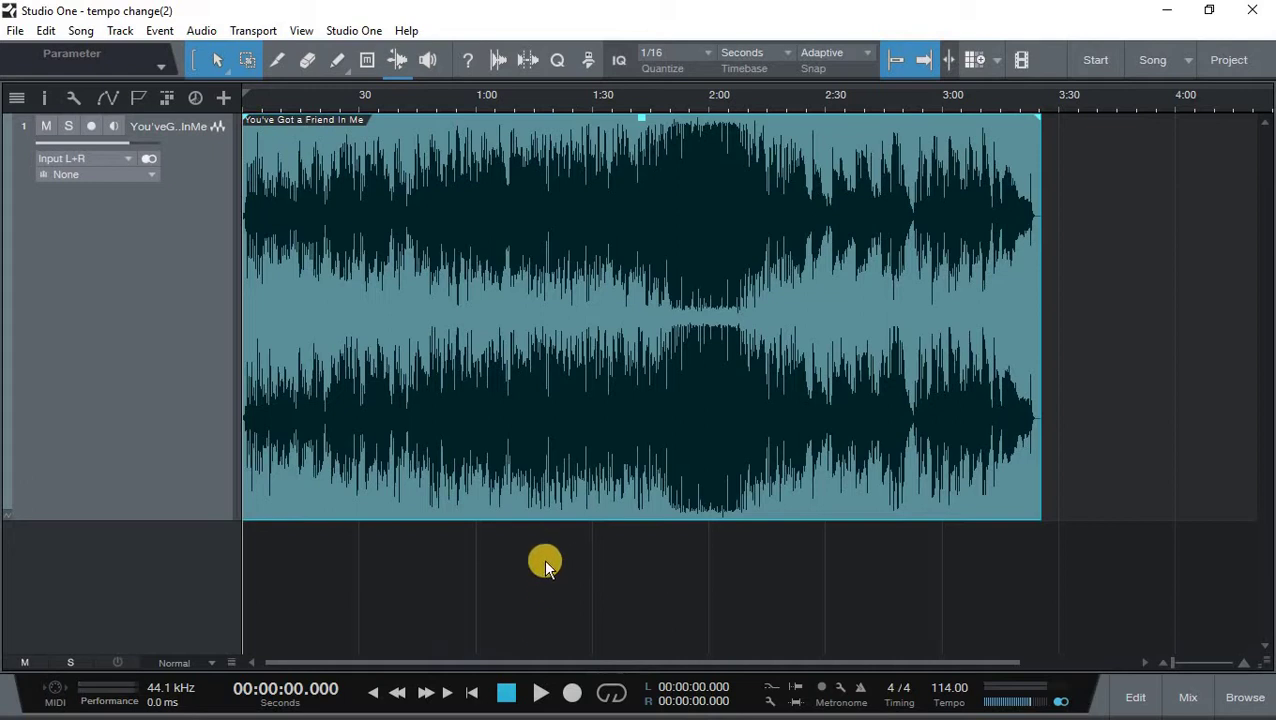
left_click(540, 694)
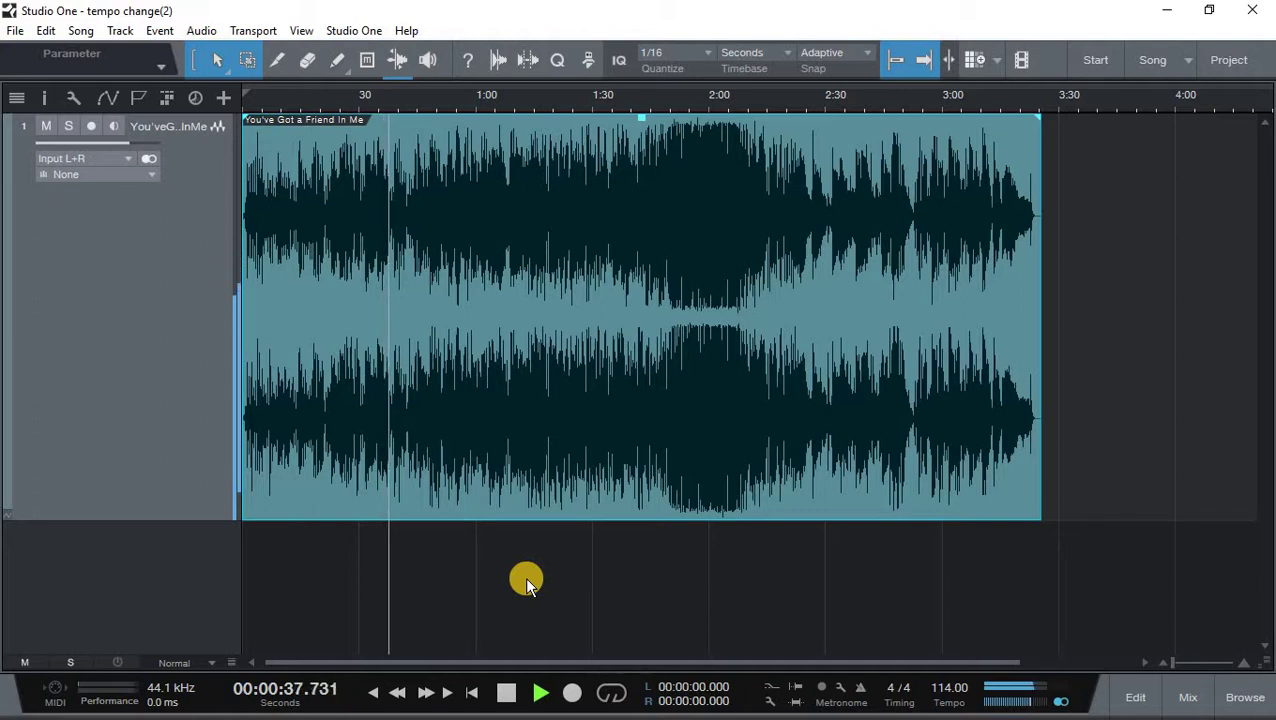
left_click(505, 692)
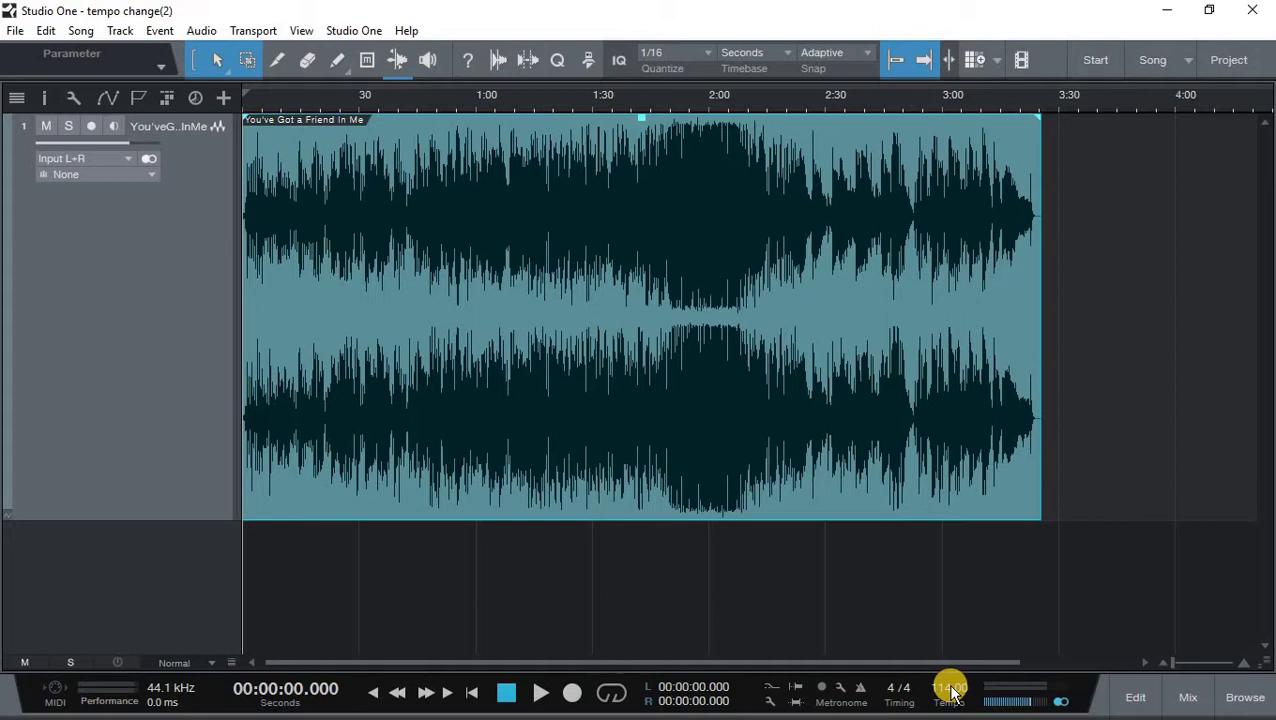
Lower the transport tempo from 114 to 106 BPM.
left_click_drag(952, 692, 952, 693)
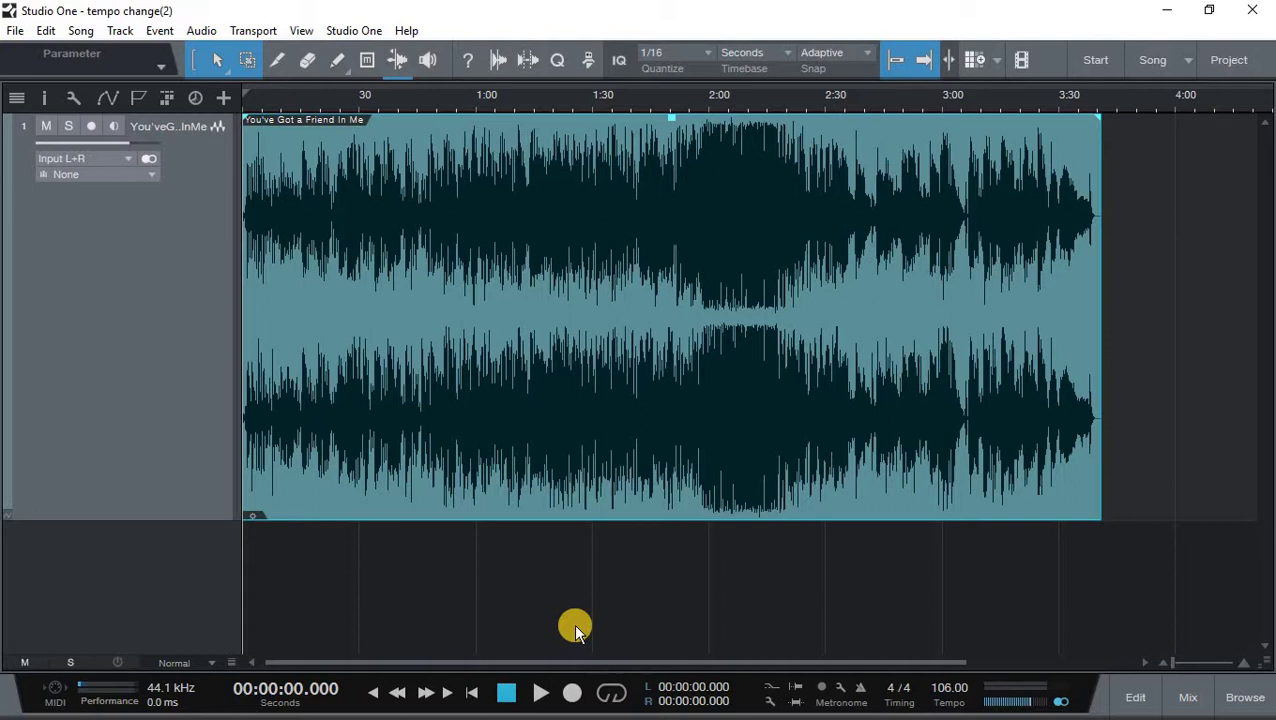
left_click(538, 693)
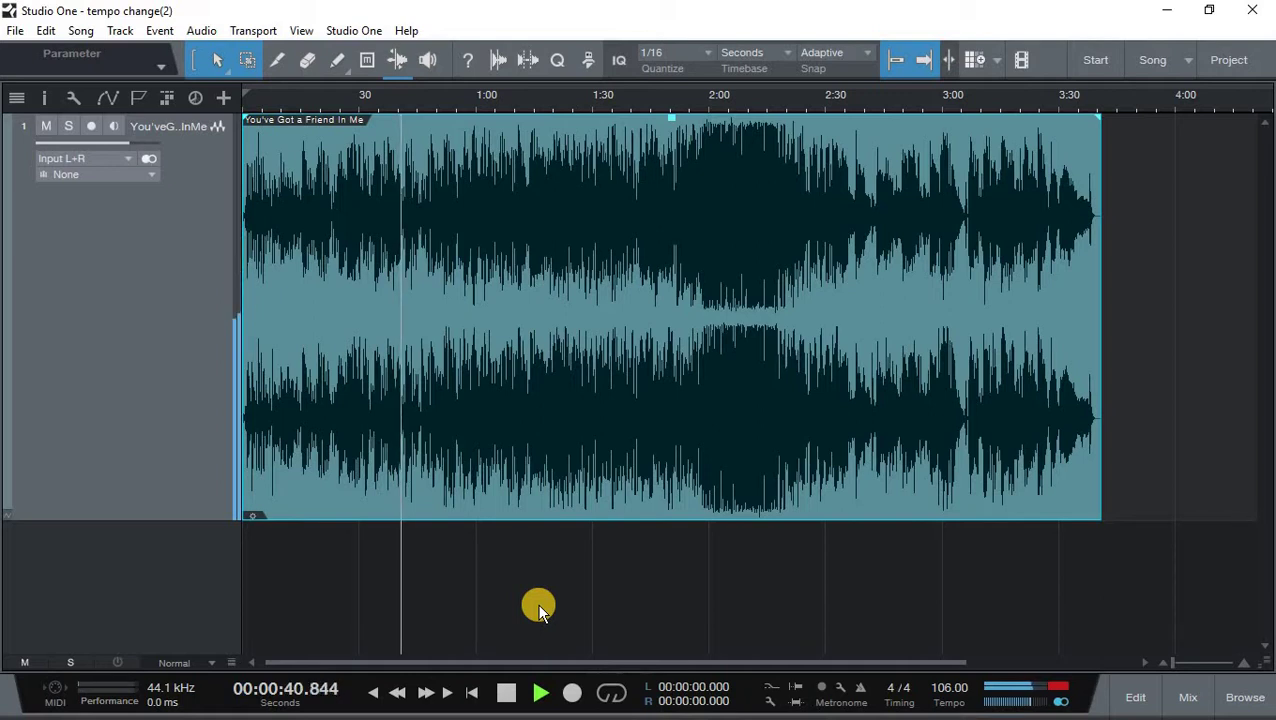
left_click(506, 692)
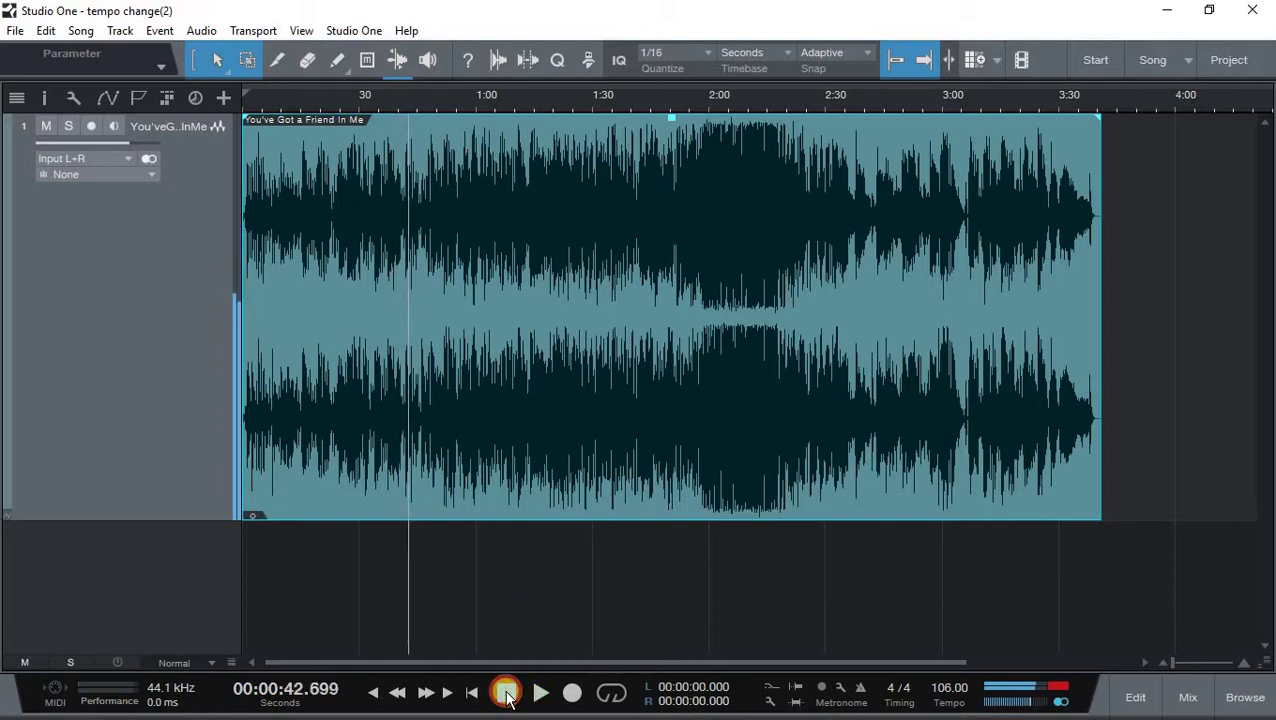
left_click(374, 694)
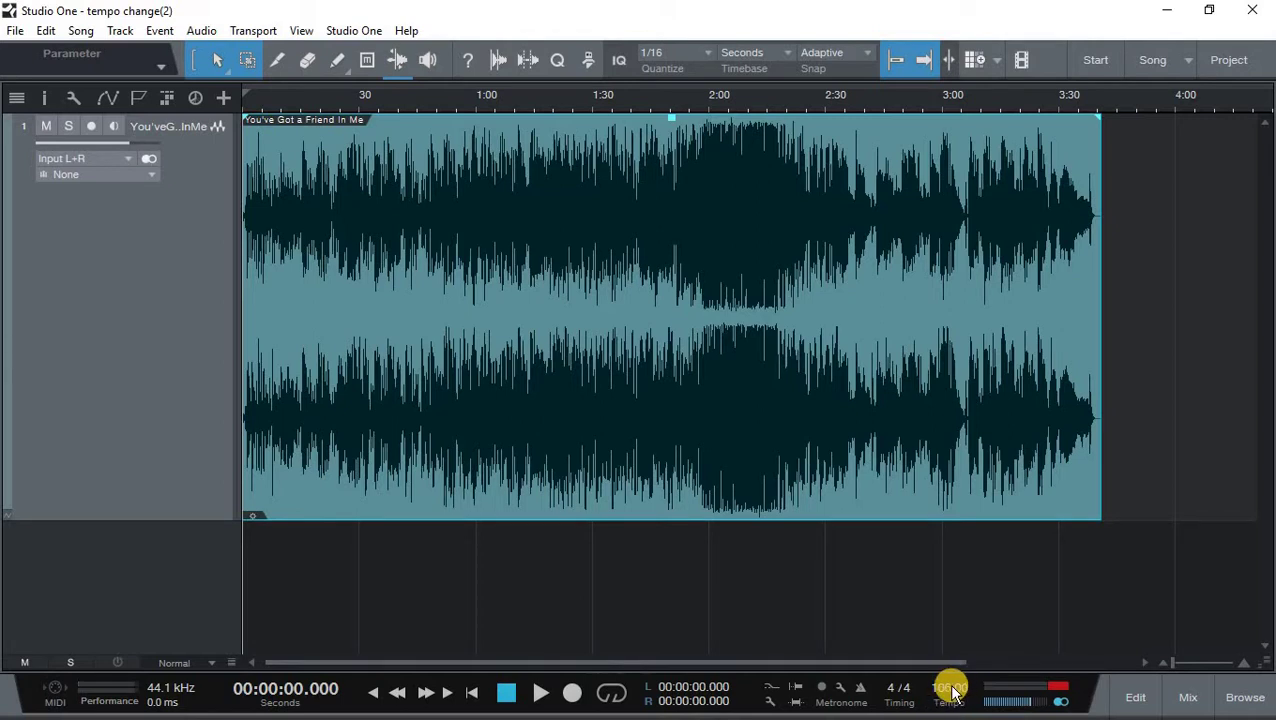
Raise the transport tempo to 130 BPM, shortening the clip to end before 3:00.
scroll(952, 690, "up", 5)
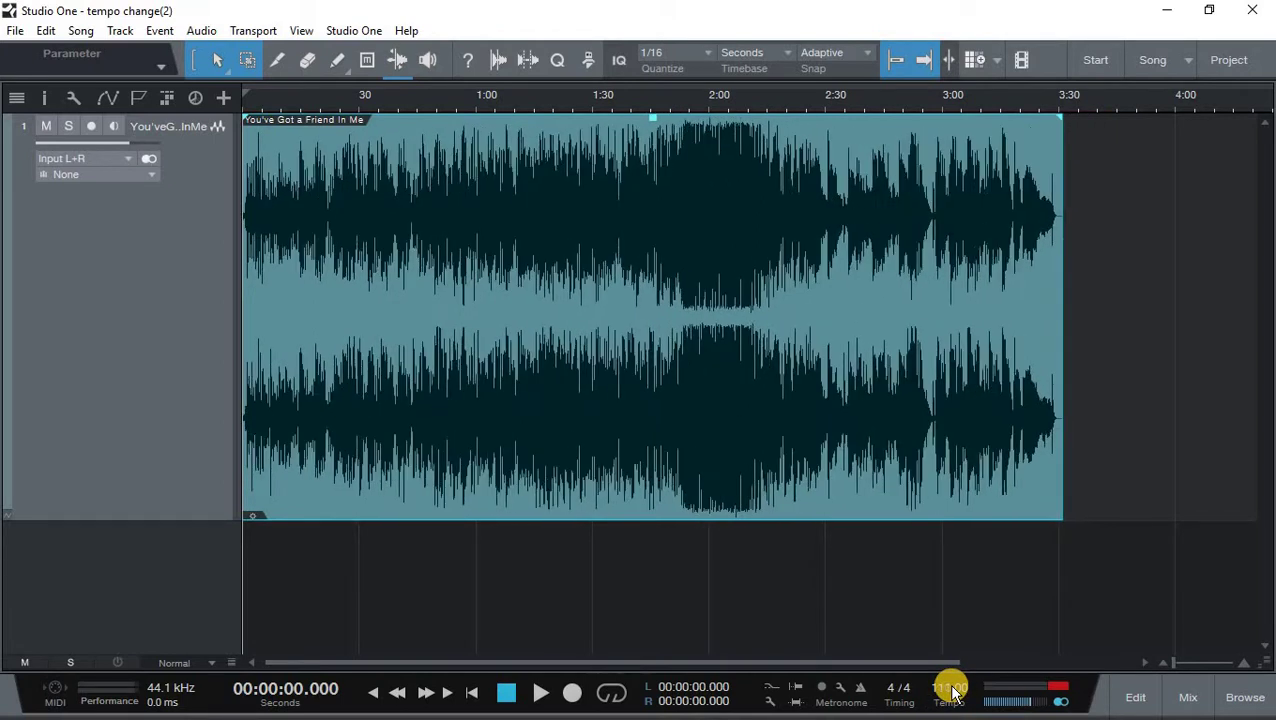
scroll(952, 690, "up", 3)
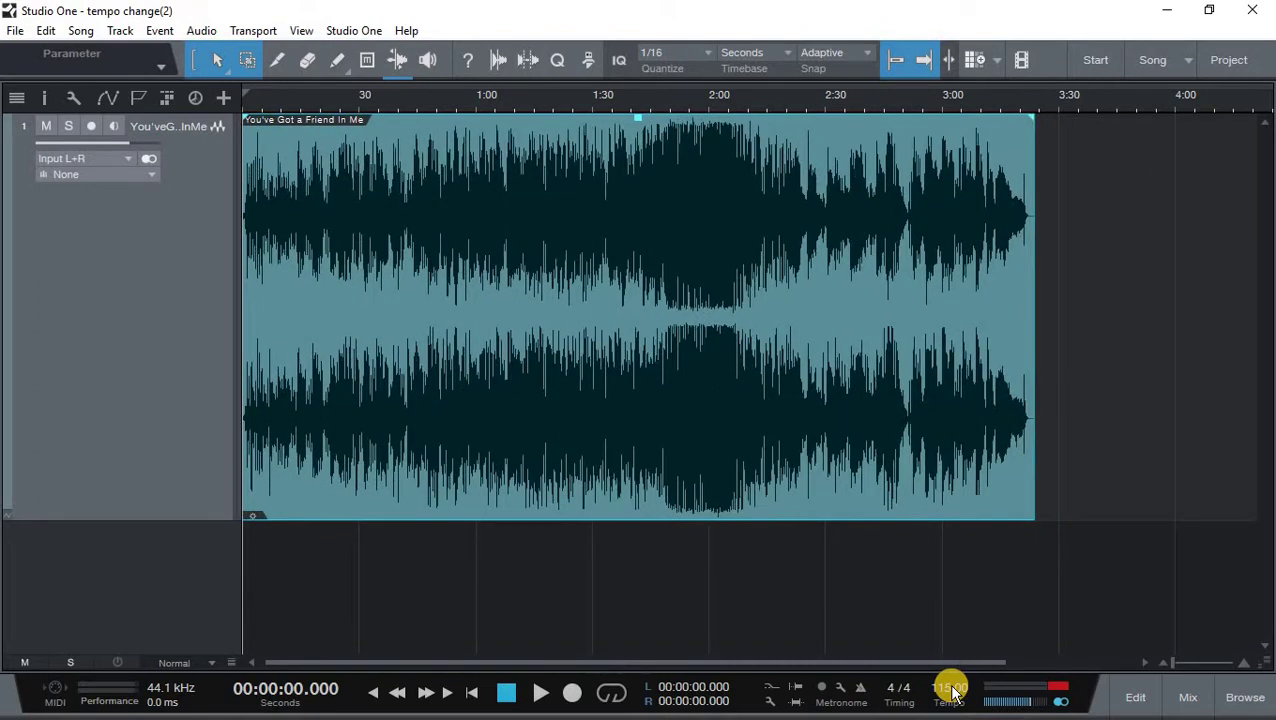
scroll(952, 690, "up", 7)
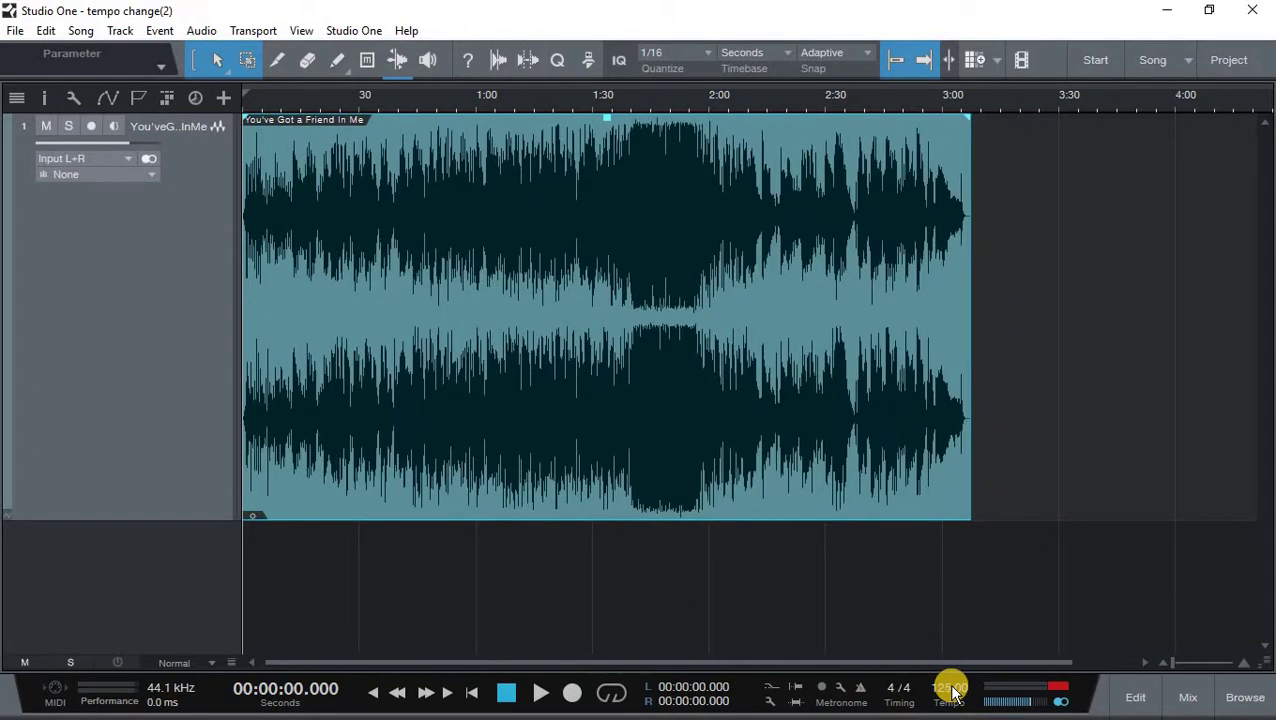
scroll(952, 690, "up", 2)
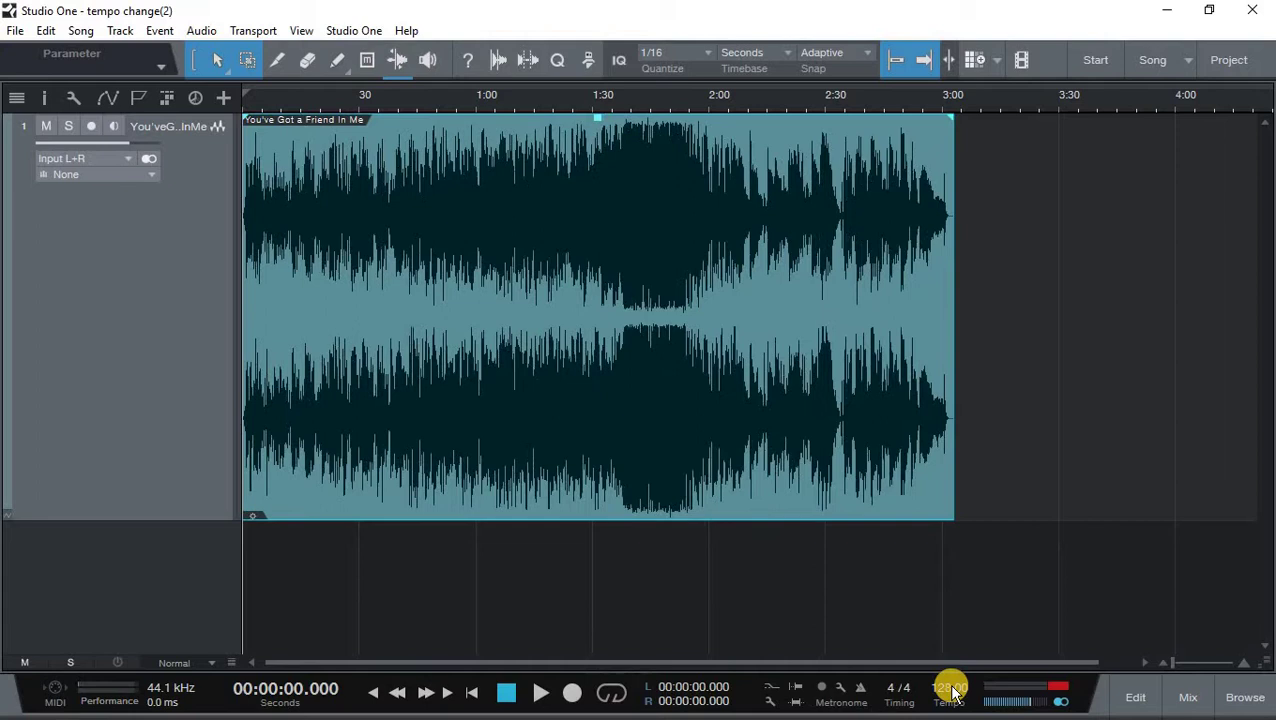
scroll(952, 690, "up", 1)
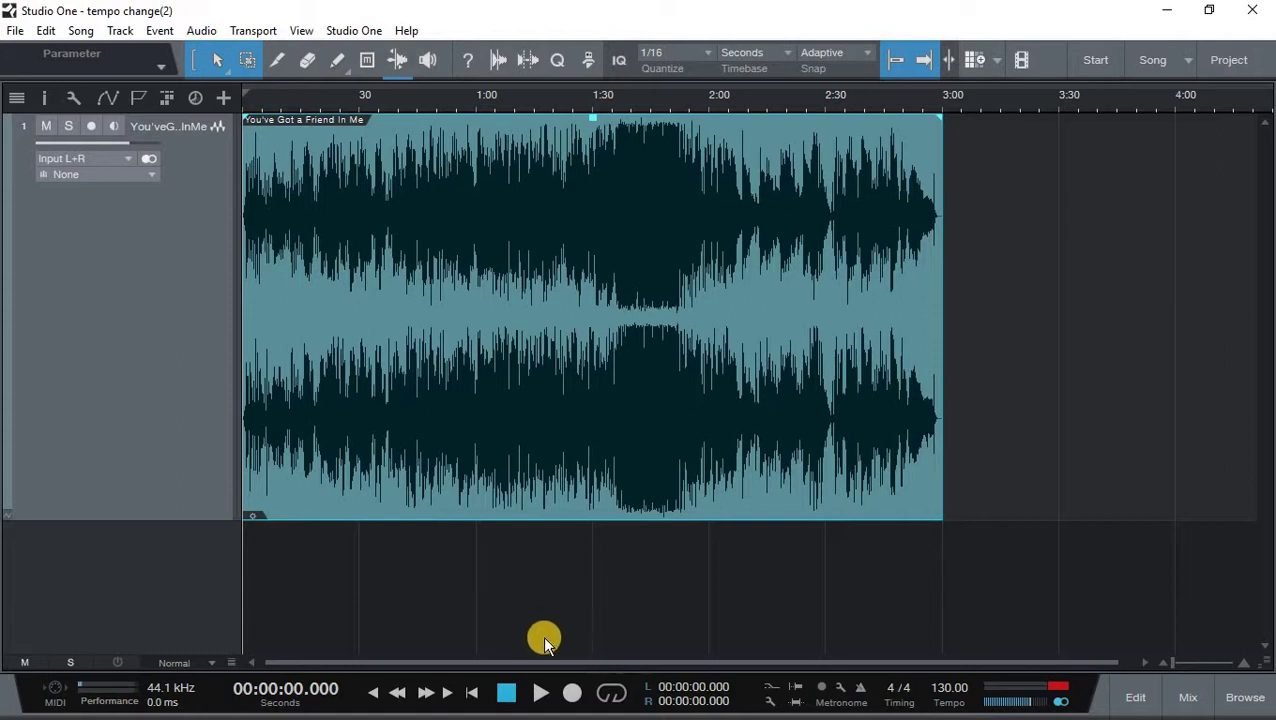
left_click(540, 692)
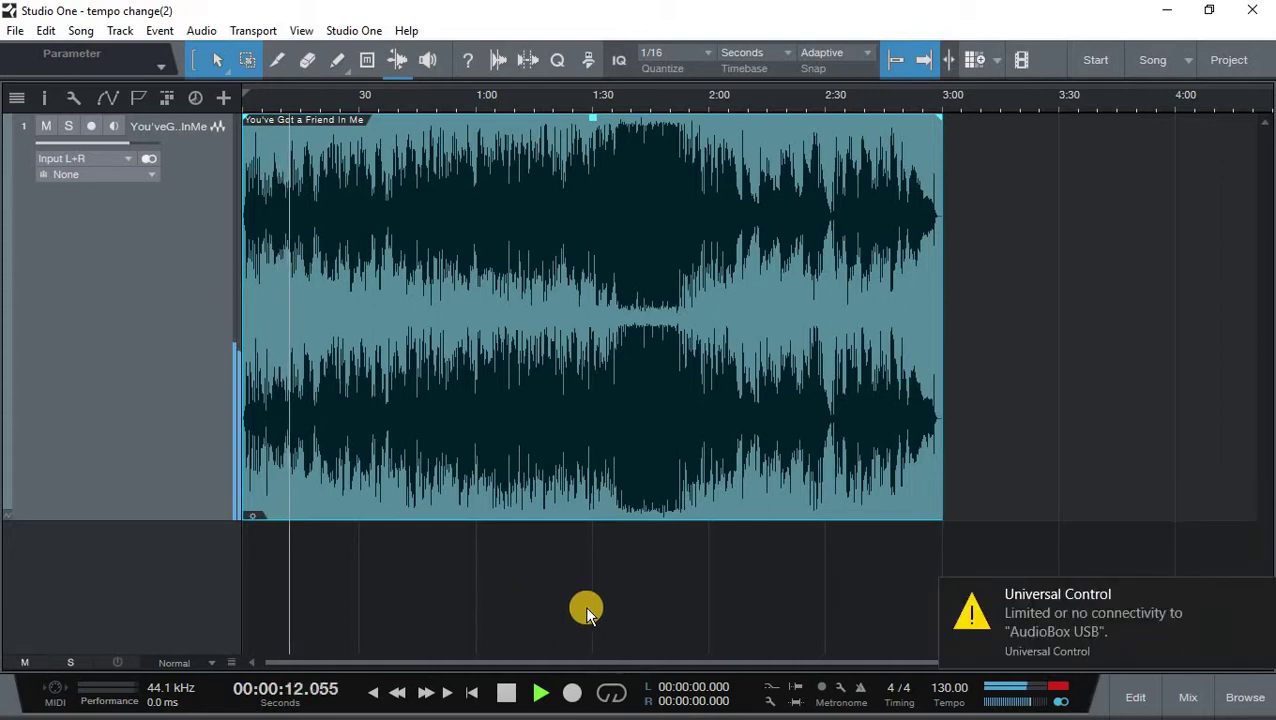
left_click(1117, 597)
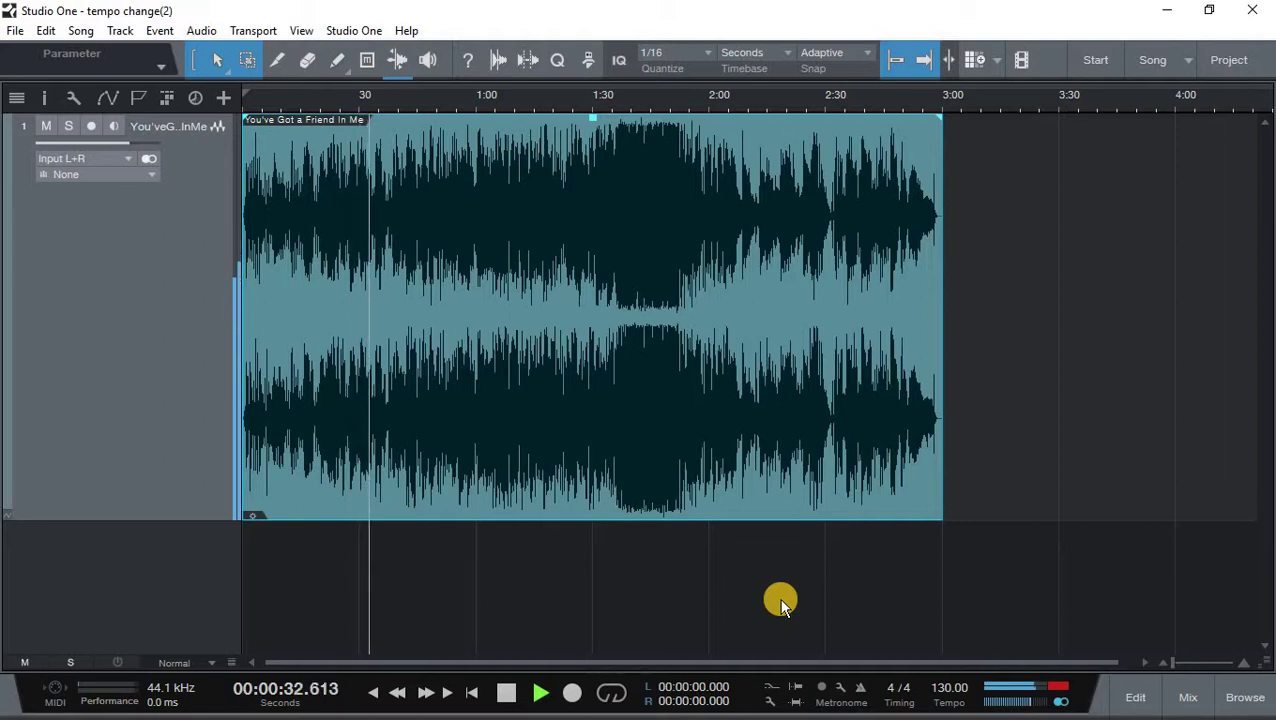
left_click(510, 694)
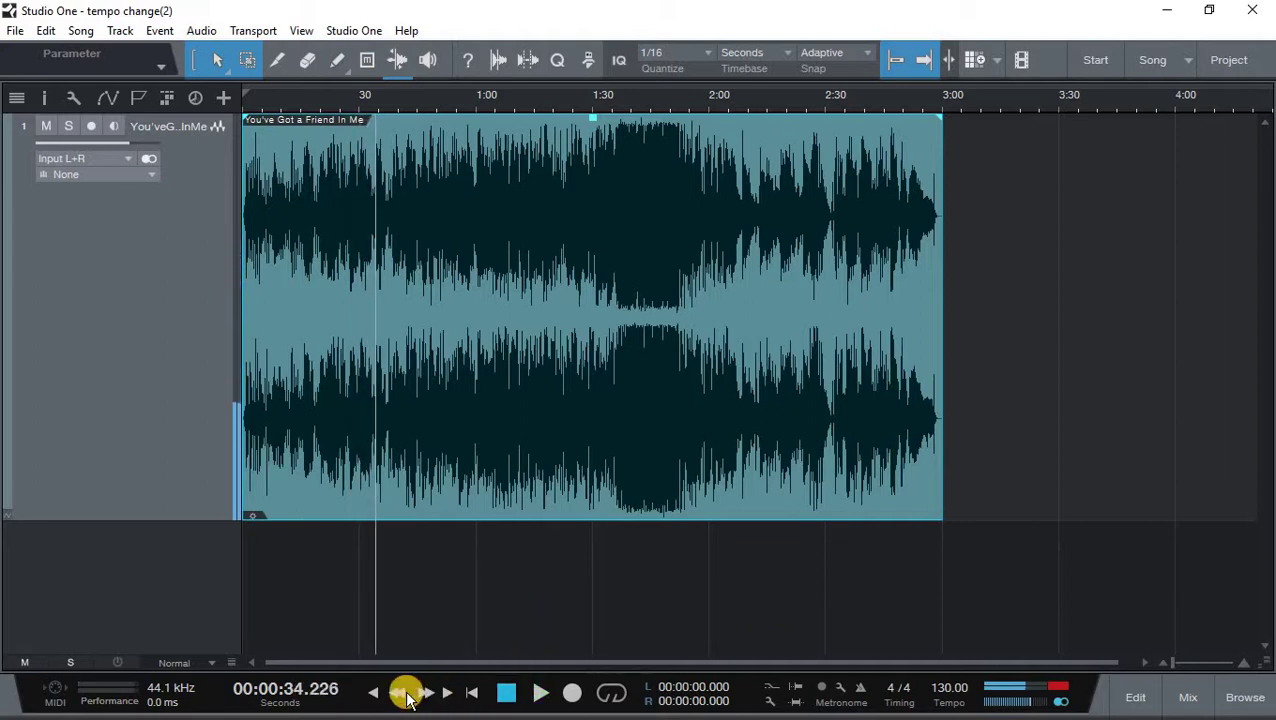
left_click(374, 693)
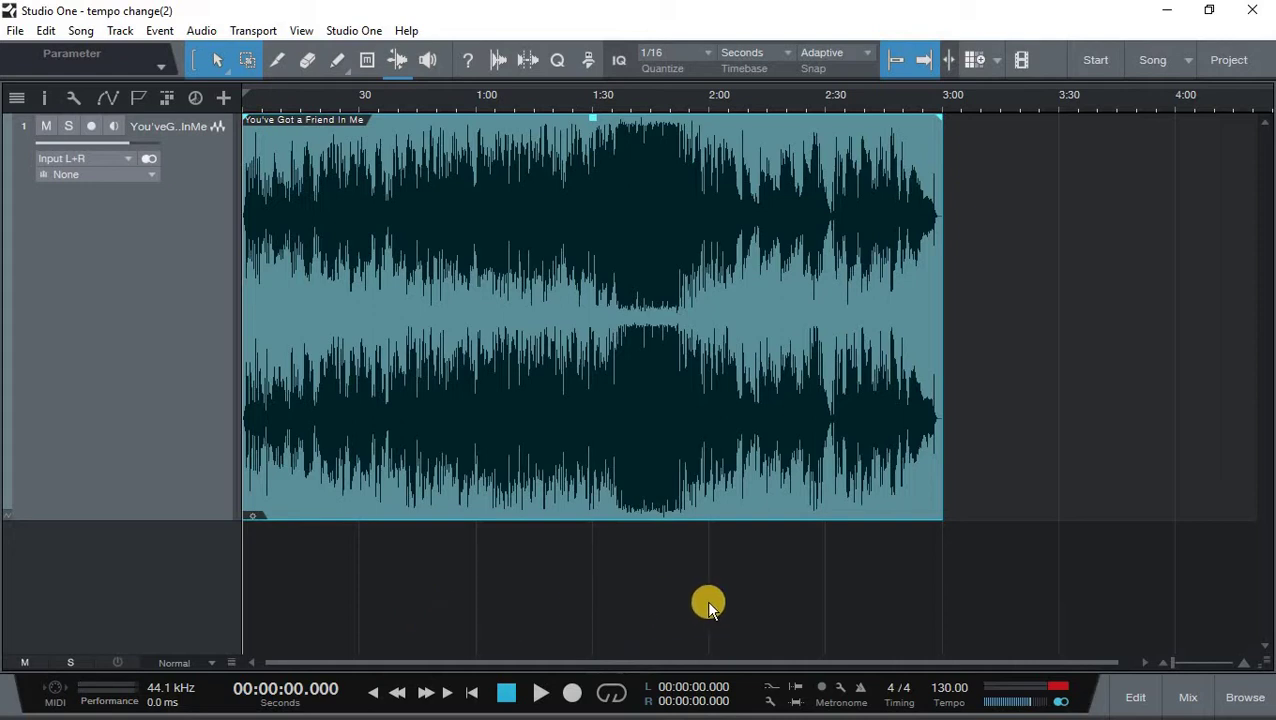
Bring the tempo back down to 106 BPM and clear the master meter's clip indicator.
scroll(953, 697, "down", 4)
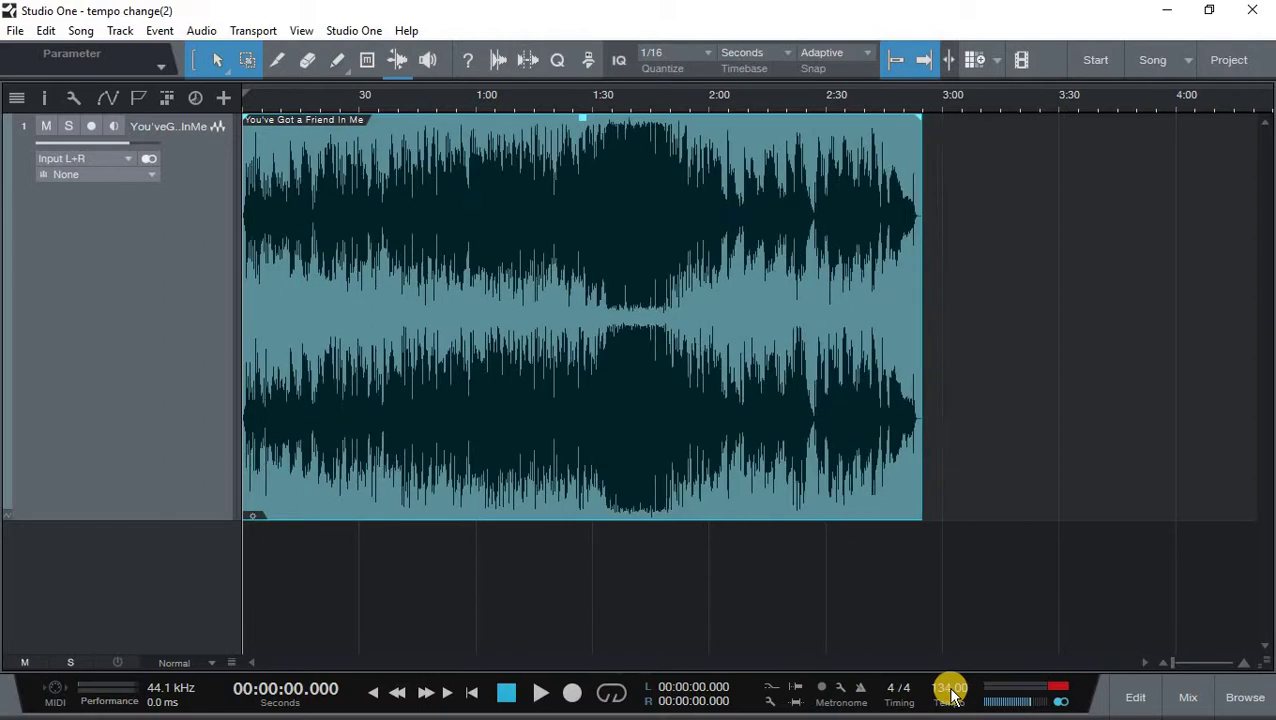
scroll(953, 697, "down", 8)
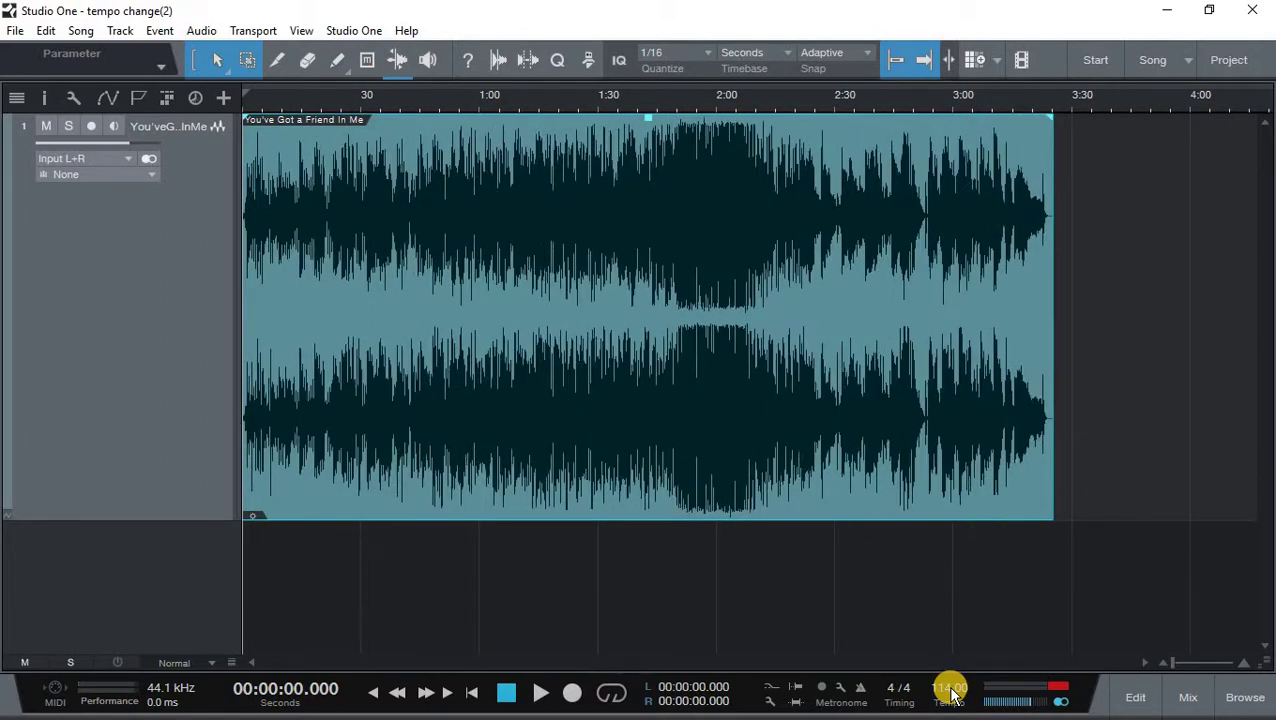
scroll(953, 697, "down", 3)
scroll(953, 697, "down", 3)
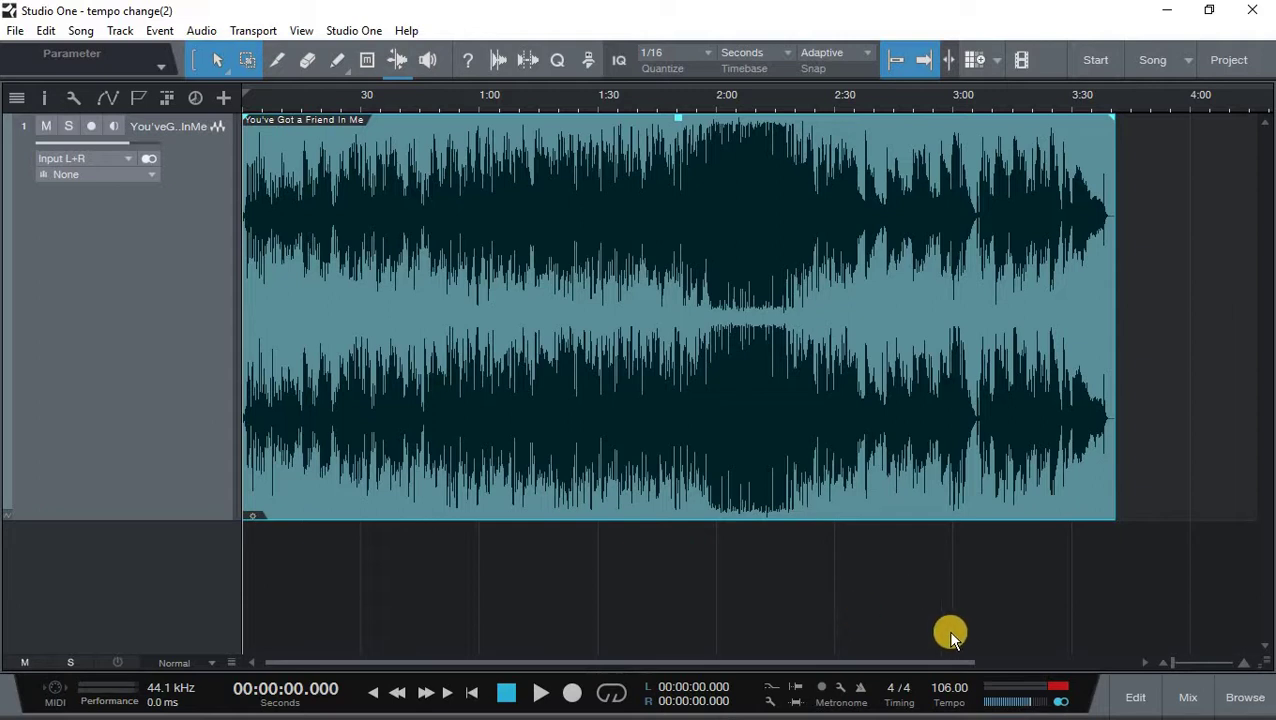
left_click(1058, 687)
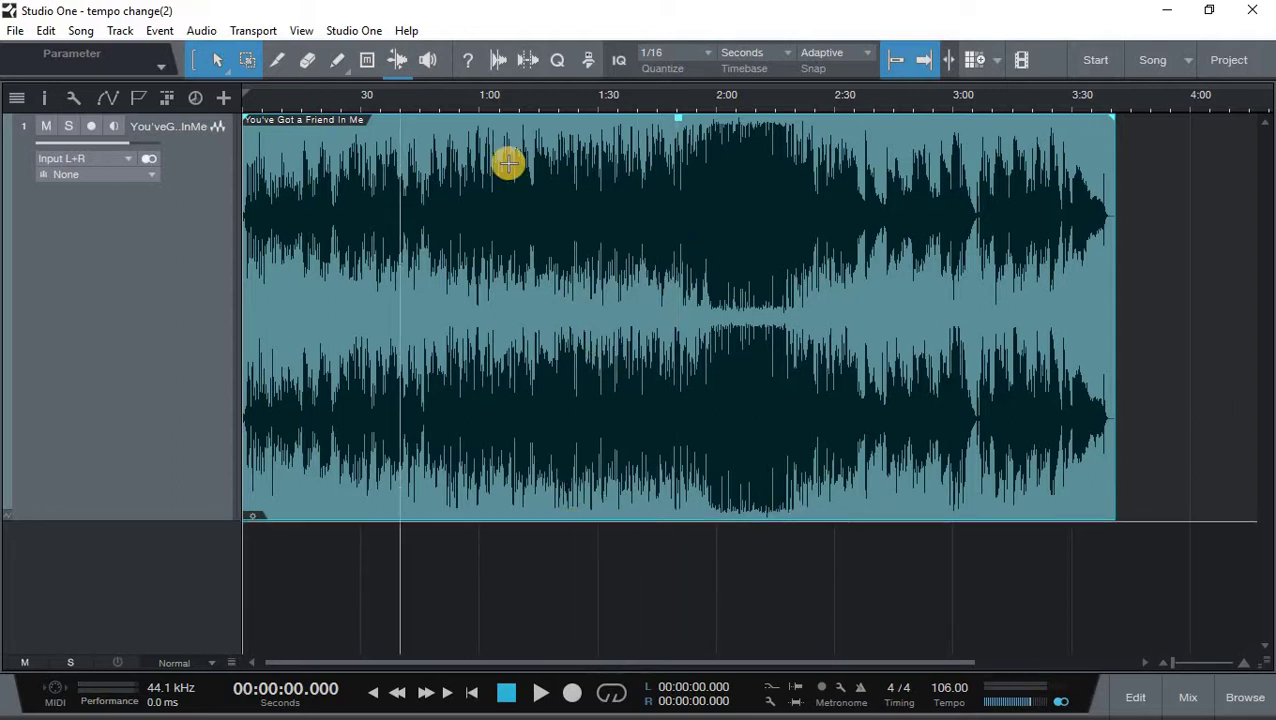
Zoom in on the waveform around 2:06, then zoom back out to the whole clip.
scroll(587, 95, "up", 1)
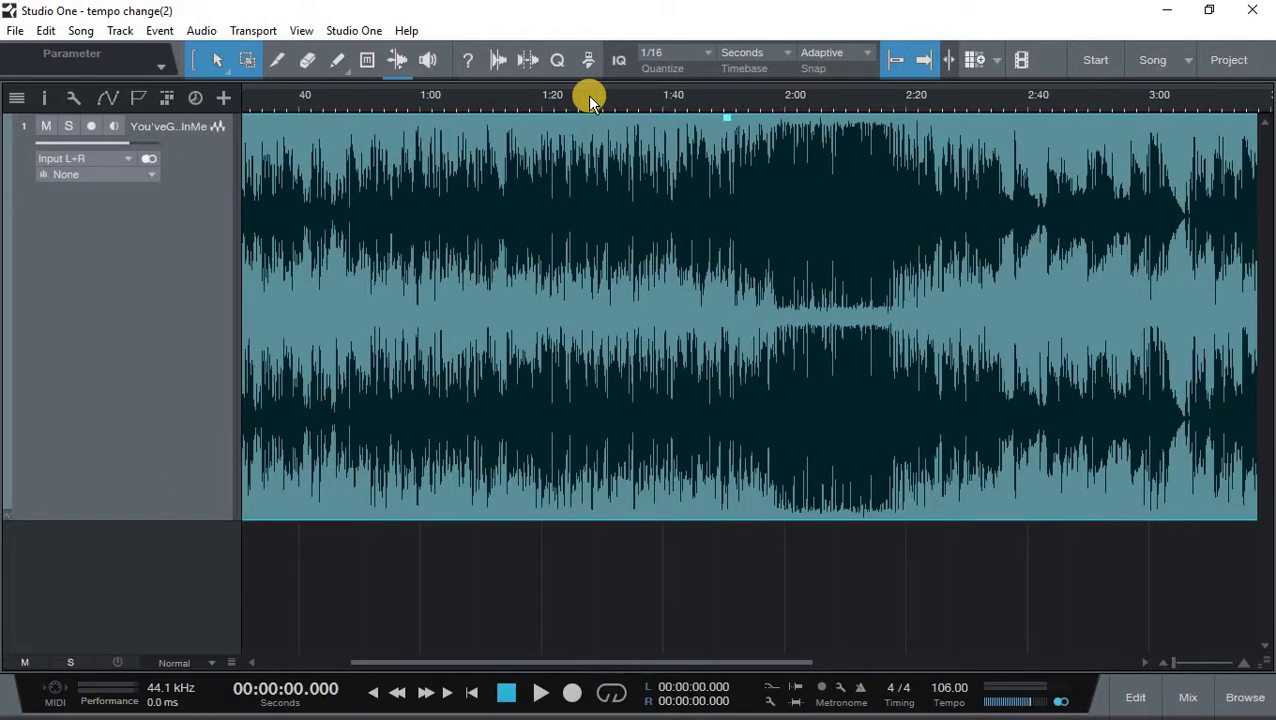
scroll(587, 95, "up", 2)
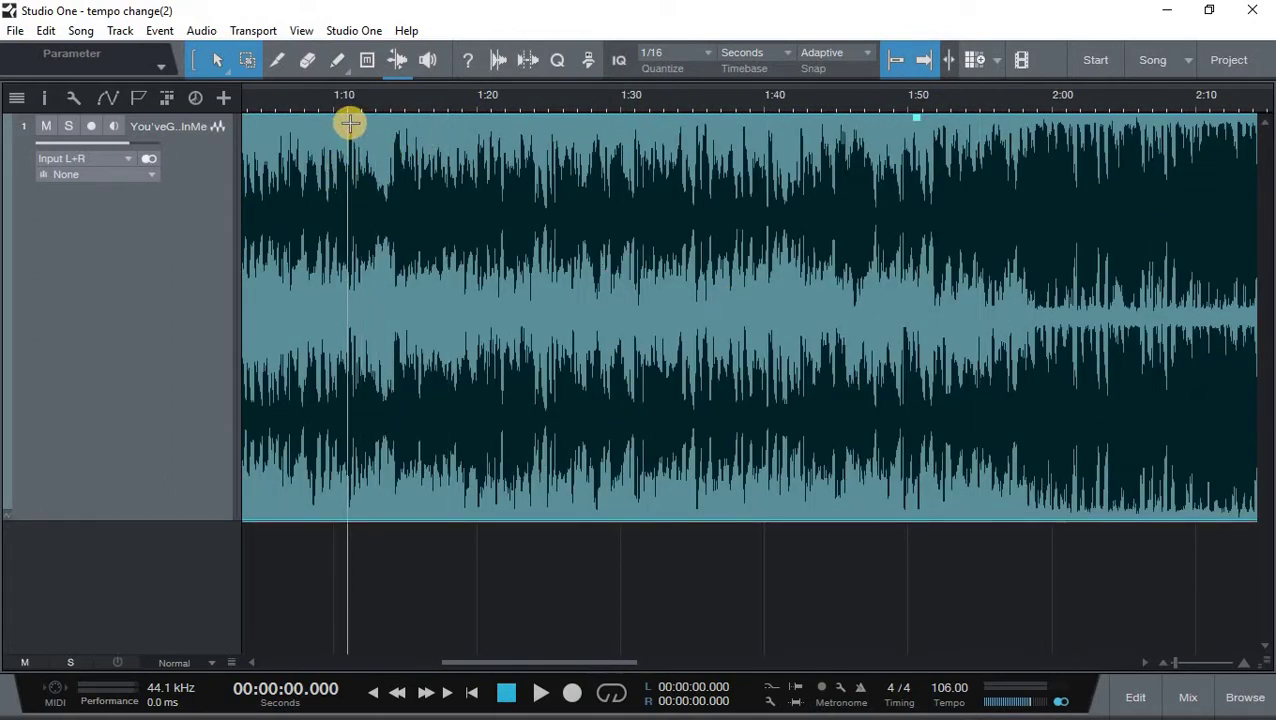
scroll(352, 104, "up", 5)
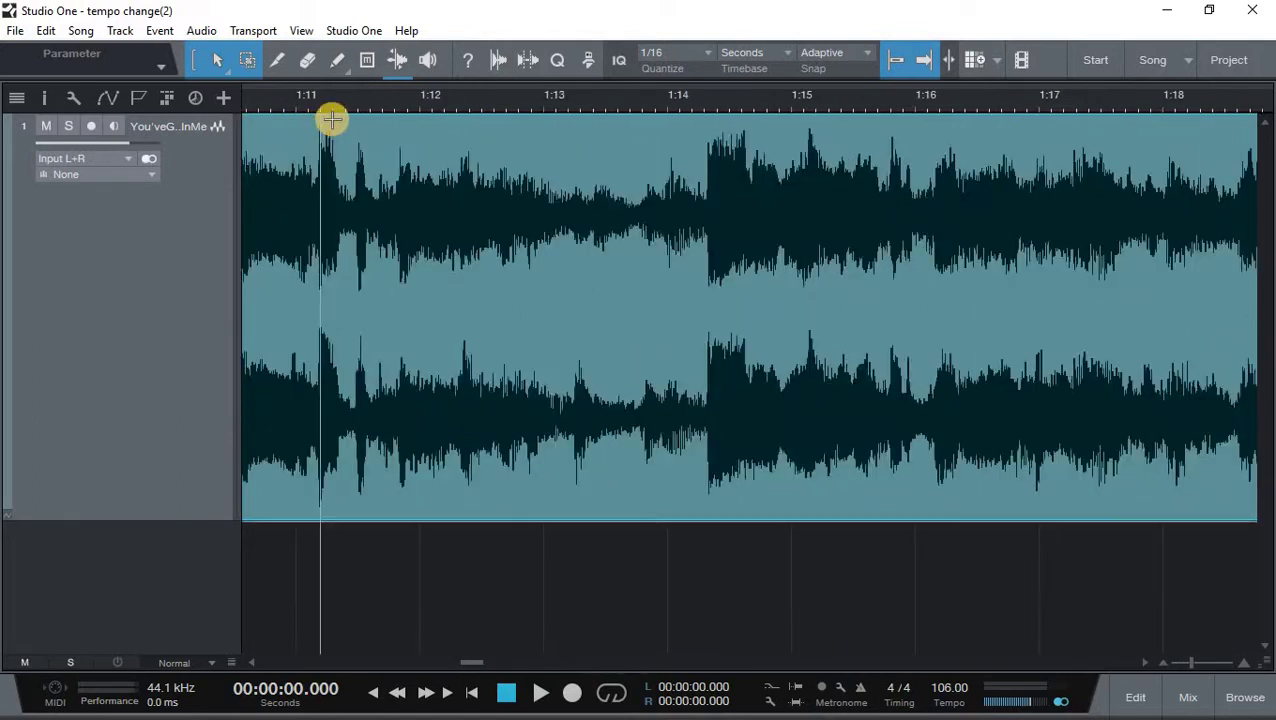
scroll(324, 100, "up", 3)
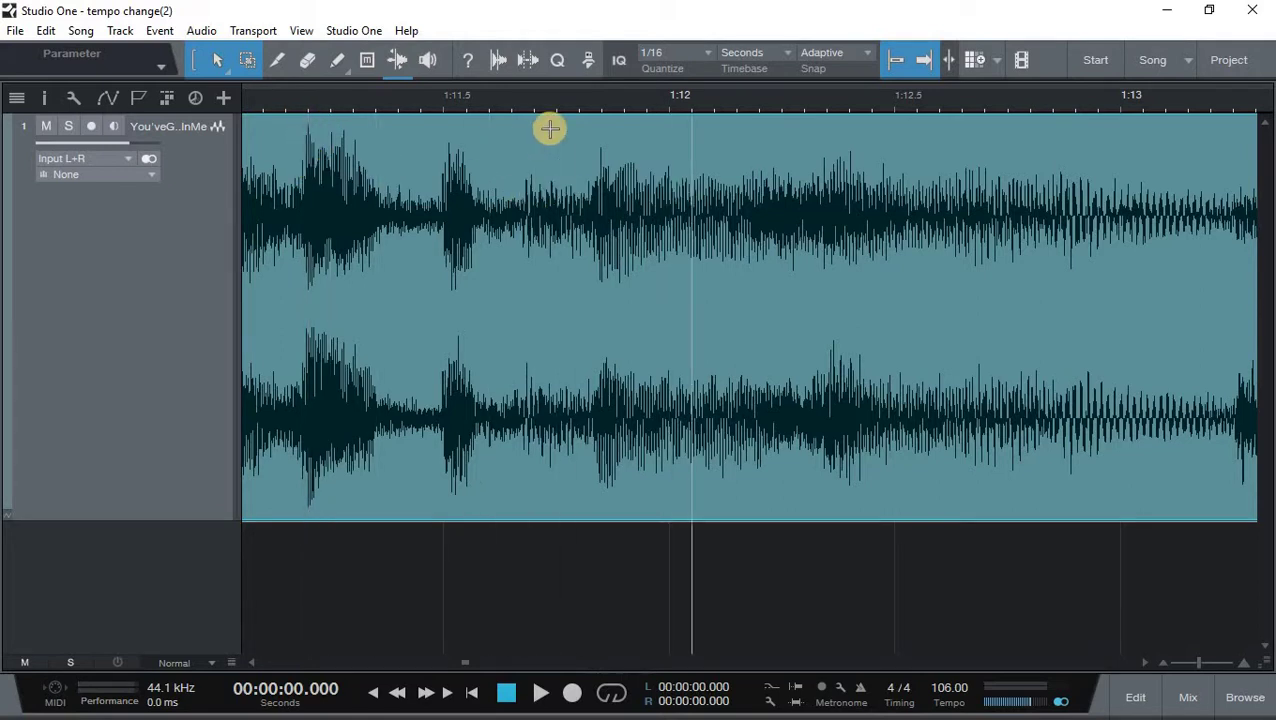
scroll(520, 97, "down", 2)
scroll(520, 97, "down", 3)
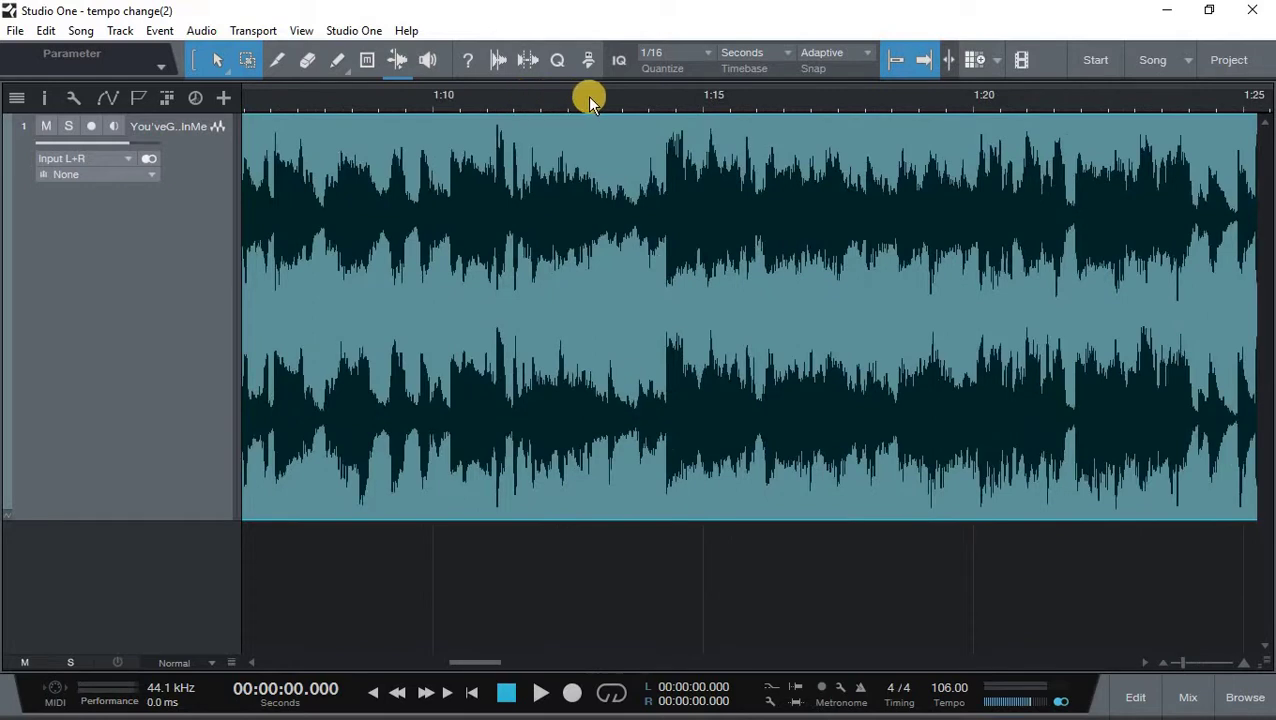
scroll(549, 100, "down", 5)
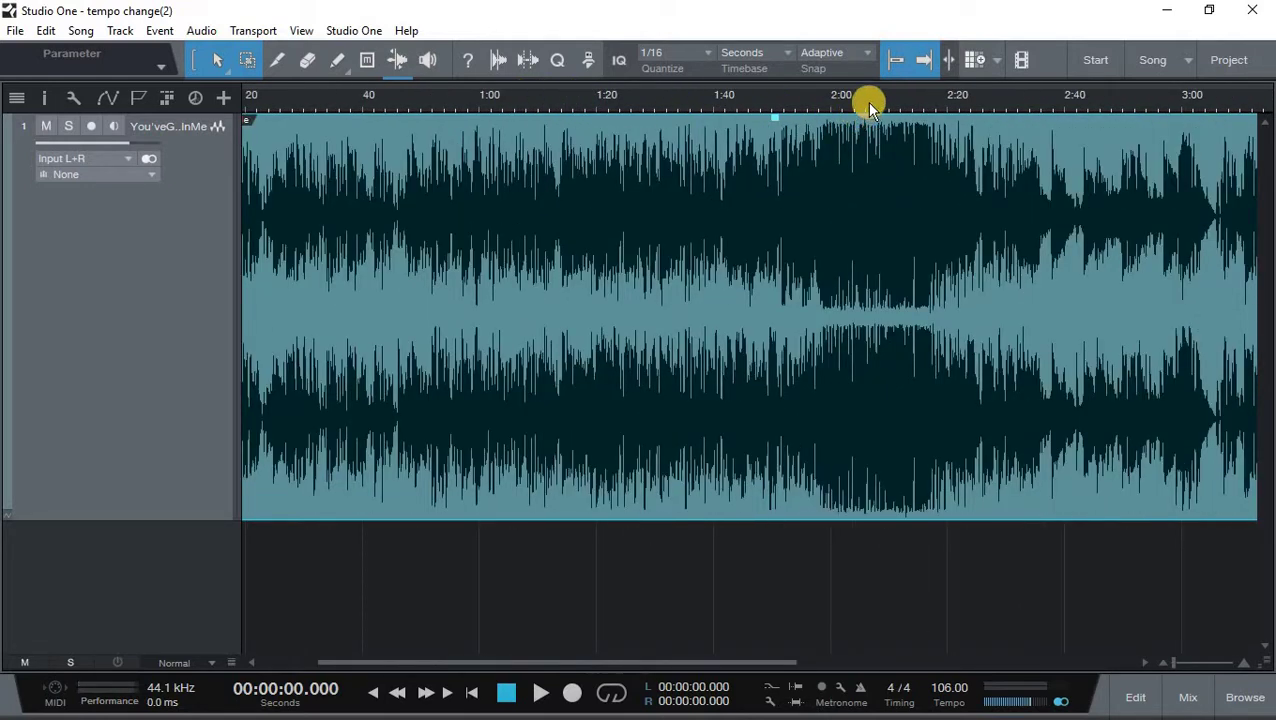
scroll(866, 102, "up", 8)
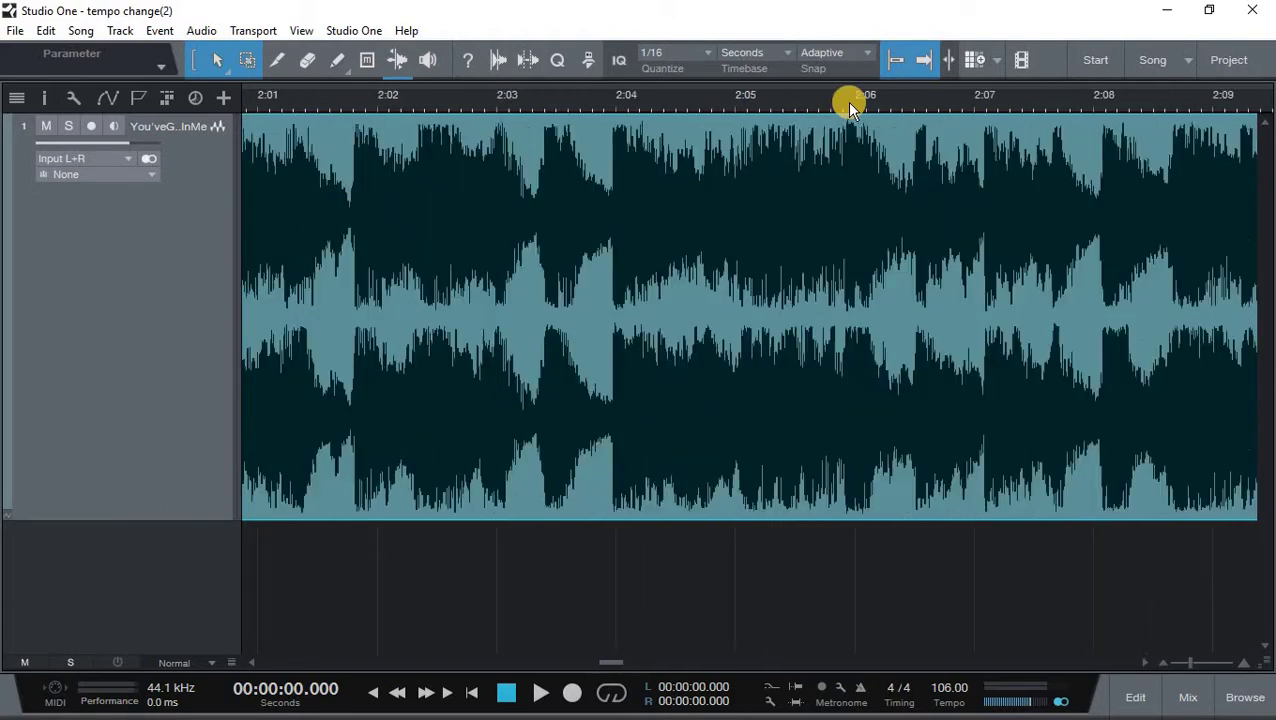
scroll(846, 102, "up", 5)
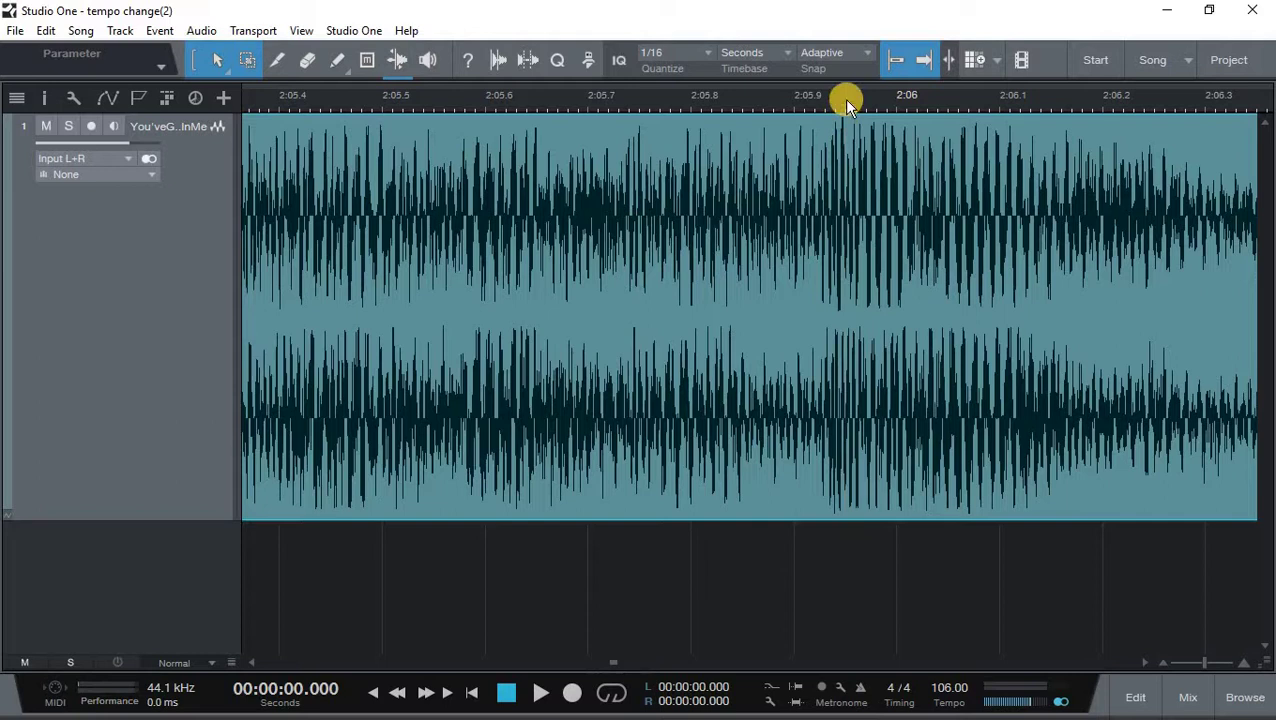
scroll(843, 99, "up", 5)
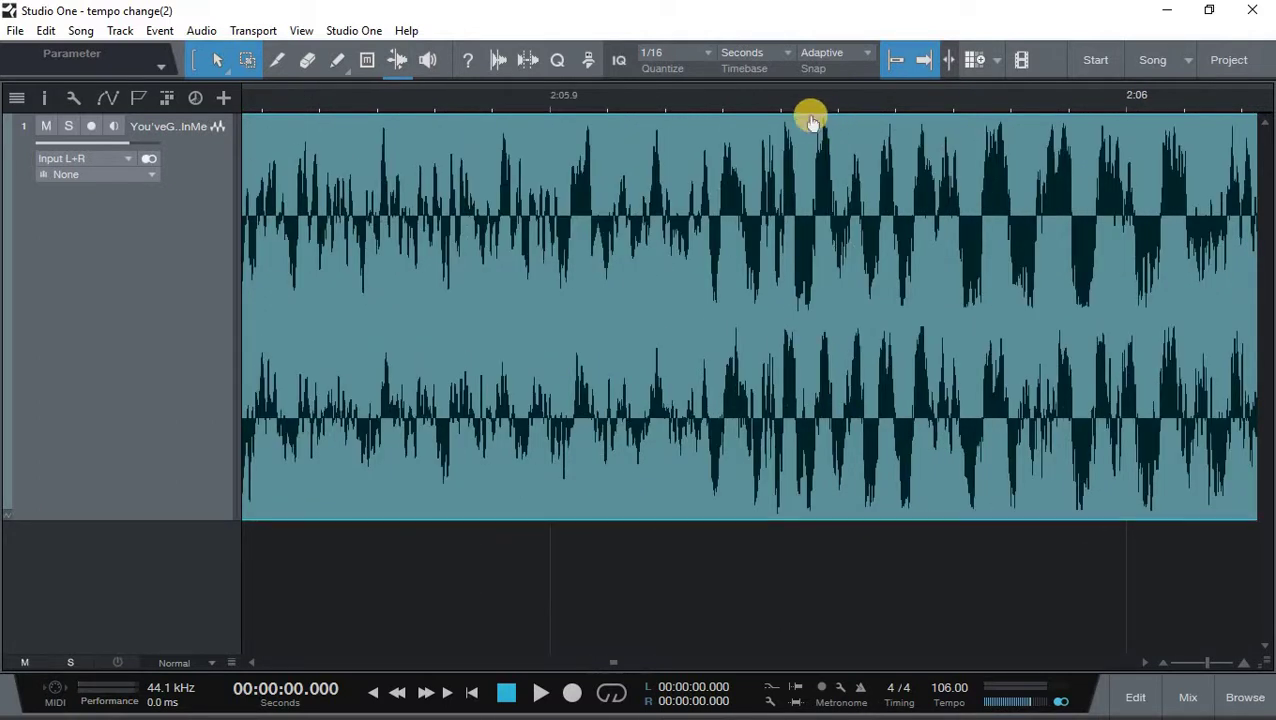
scroll(811, 99, "down", 10)
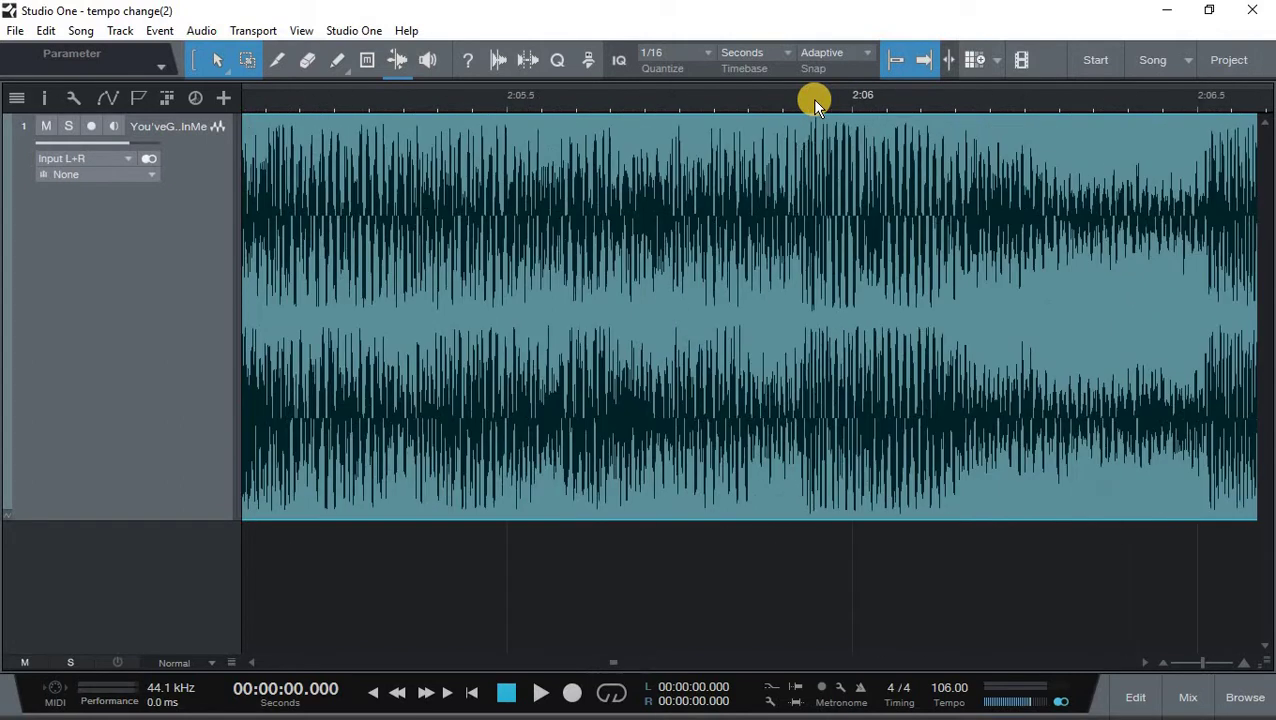
scroll(811, 99, "down", 8)
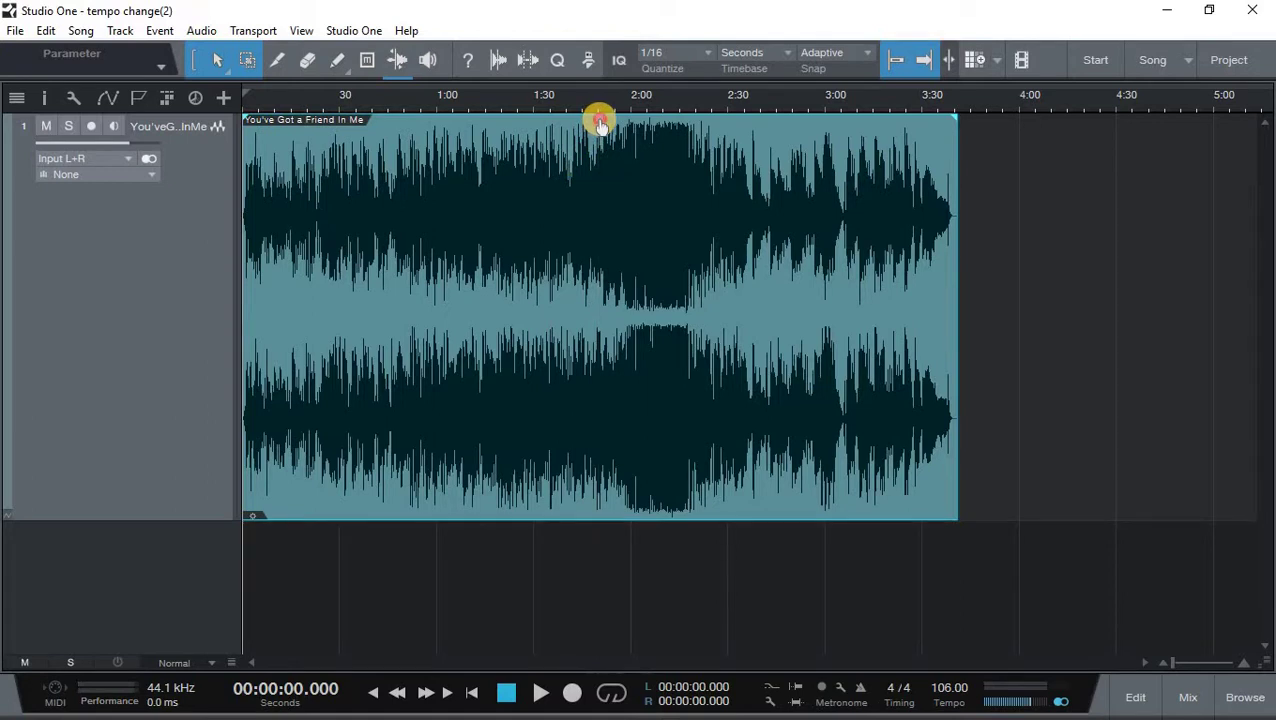
Lower the song event's volume to -0.8 dB and loop the song from 0:00 to 3:41.200.
mouse_move(599, 122)
left_mouse_down()
mouse_move(599, 137)
mouse_move(599, 124)
left_mouse_up()
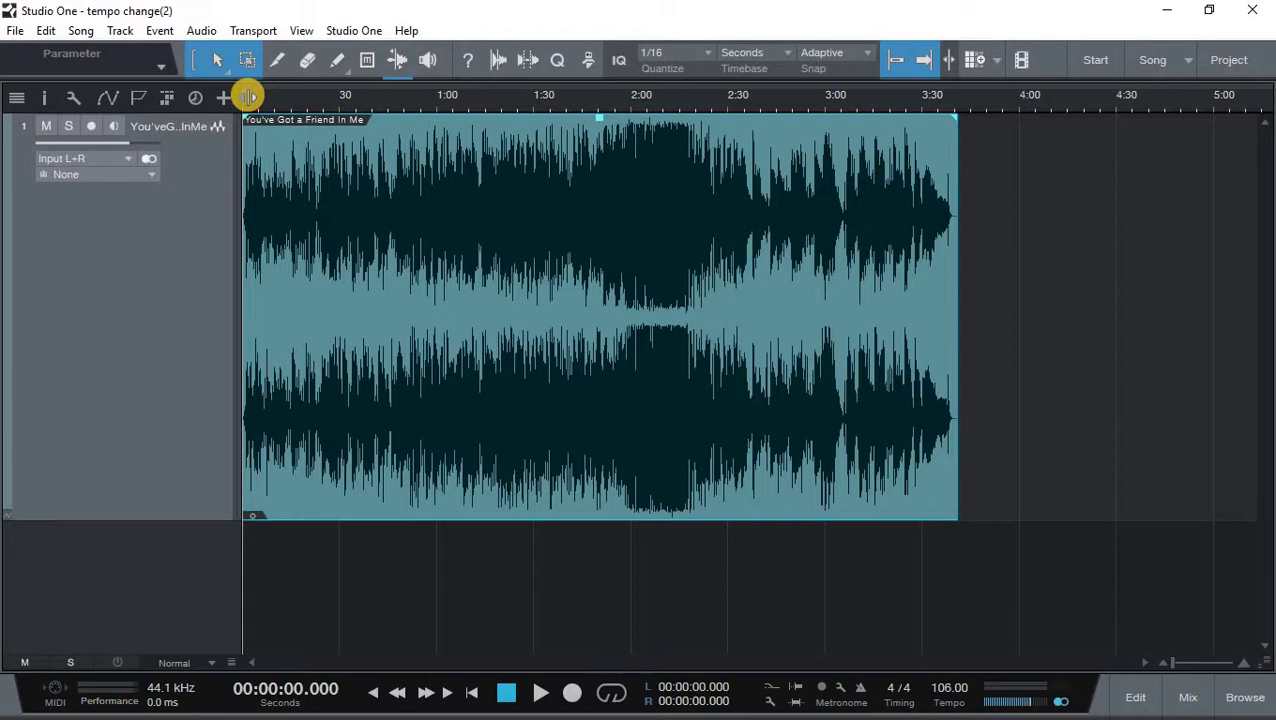
left_click_drag(268, 95, 755, 105)
key("z")
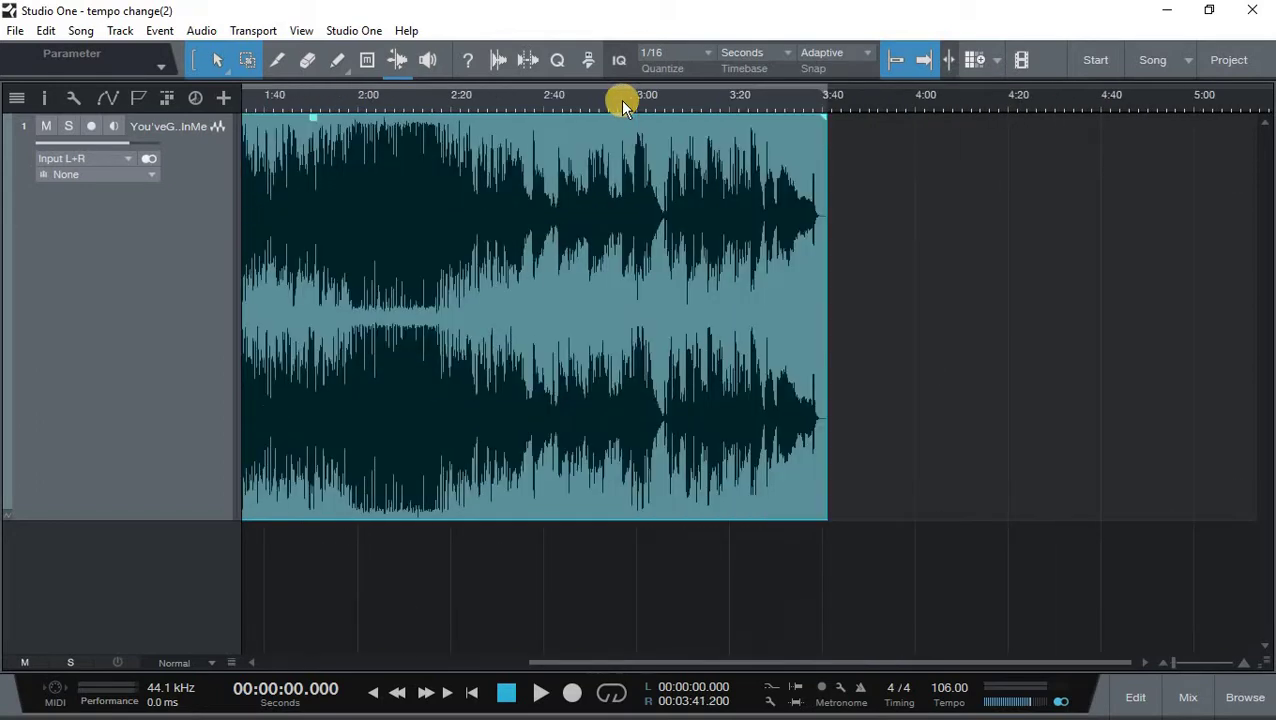
key("z")
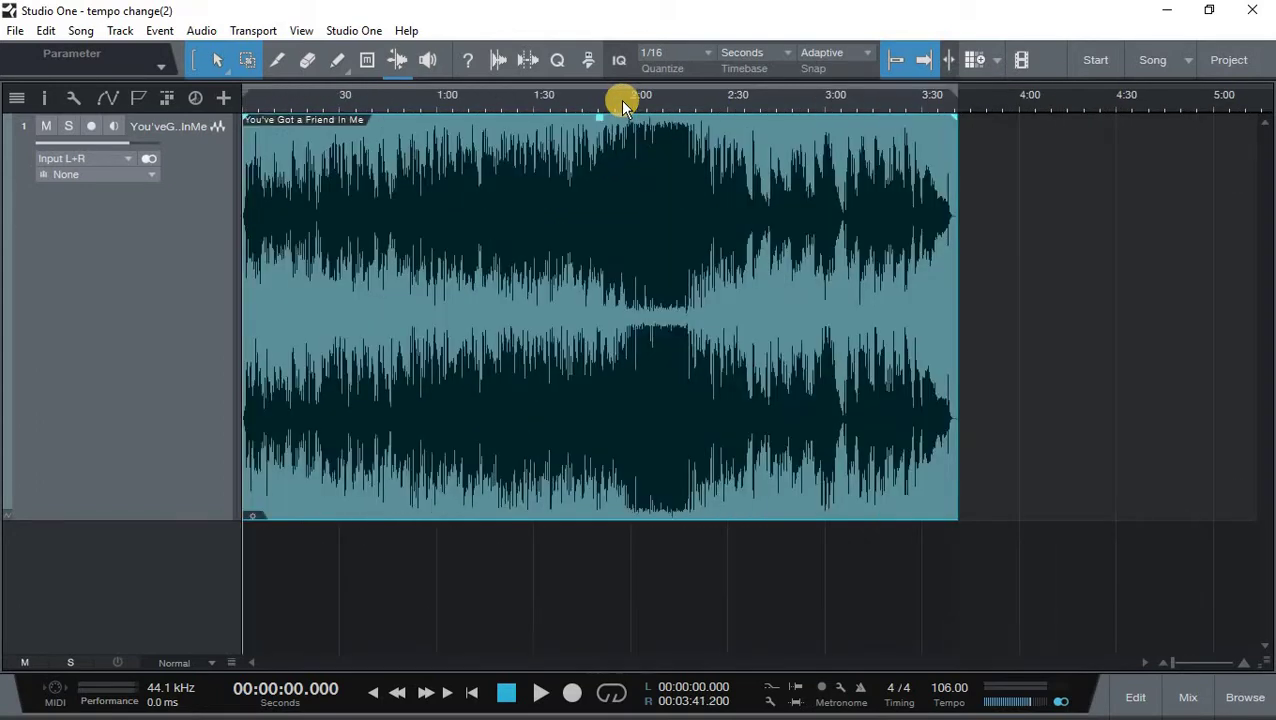
Open Song > Export Mixdown and set the export location to the Desktop.
left_click(82, 31)
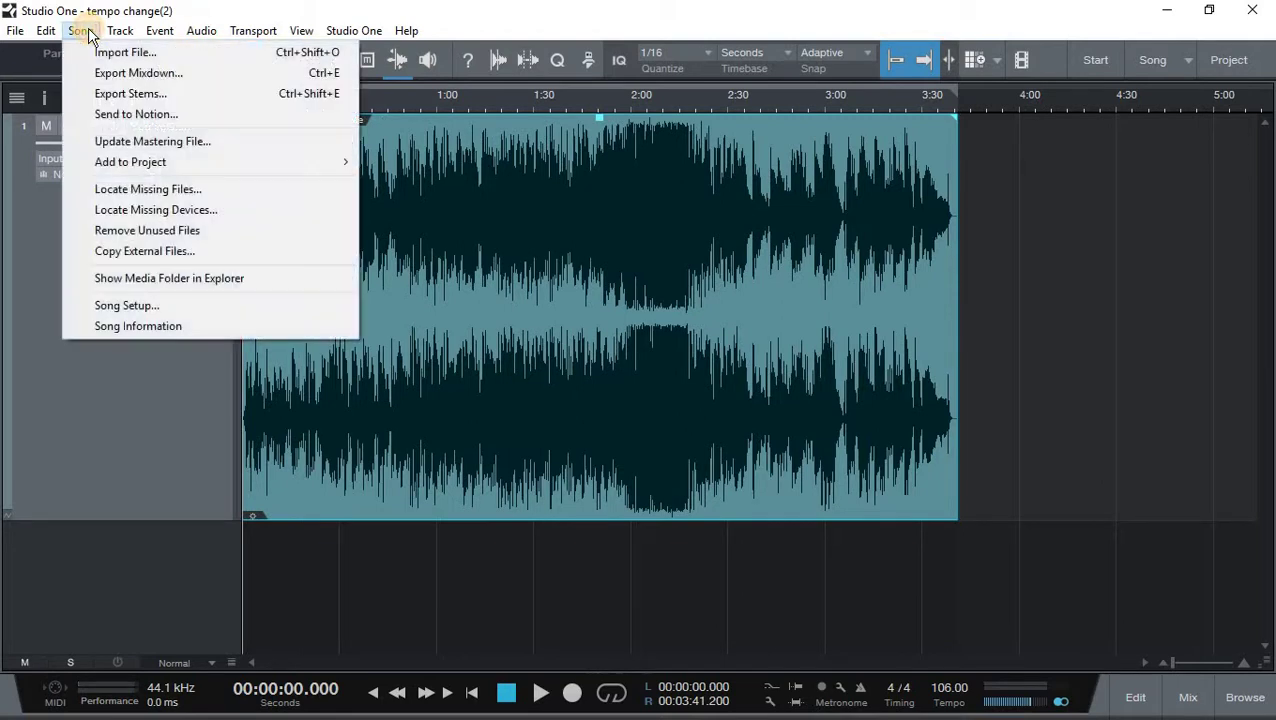
left_click(120, 72)
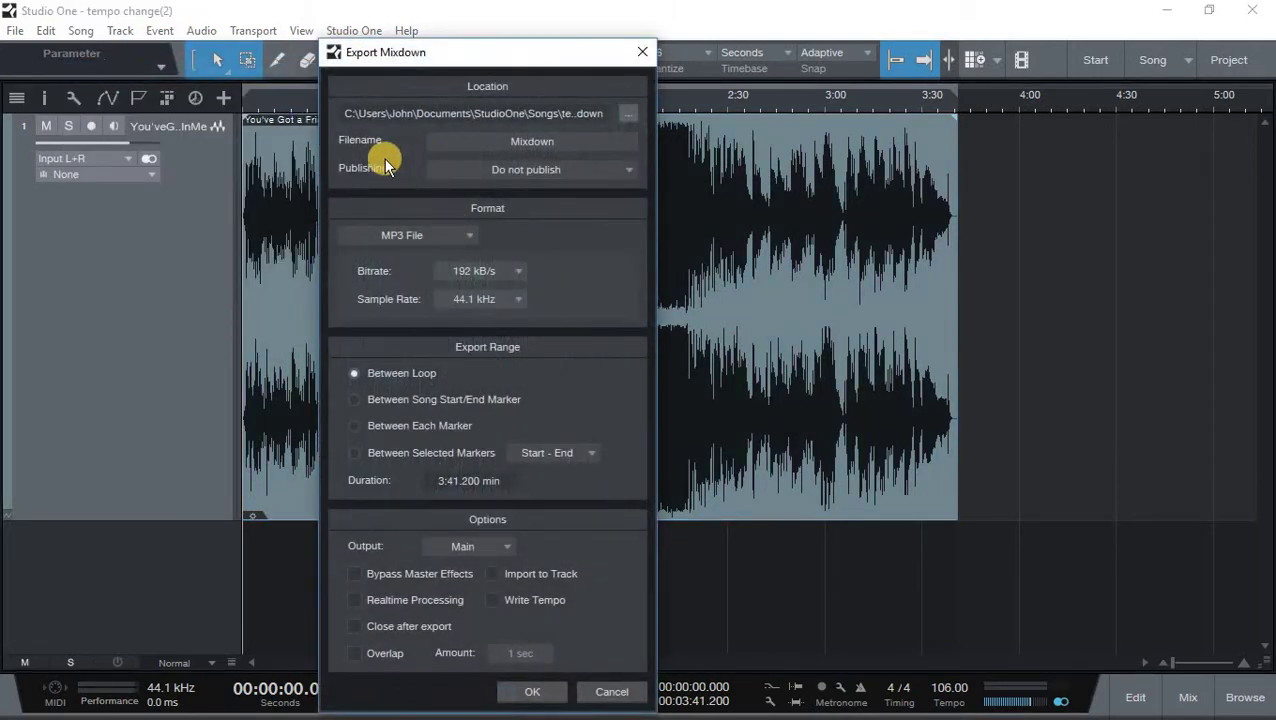
left_click(625, 110)
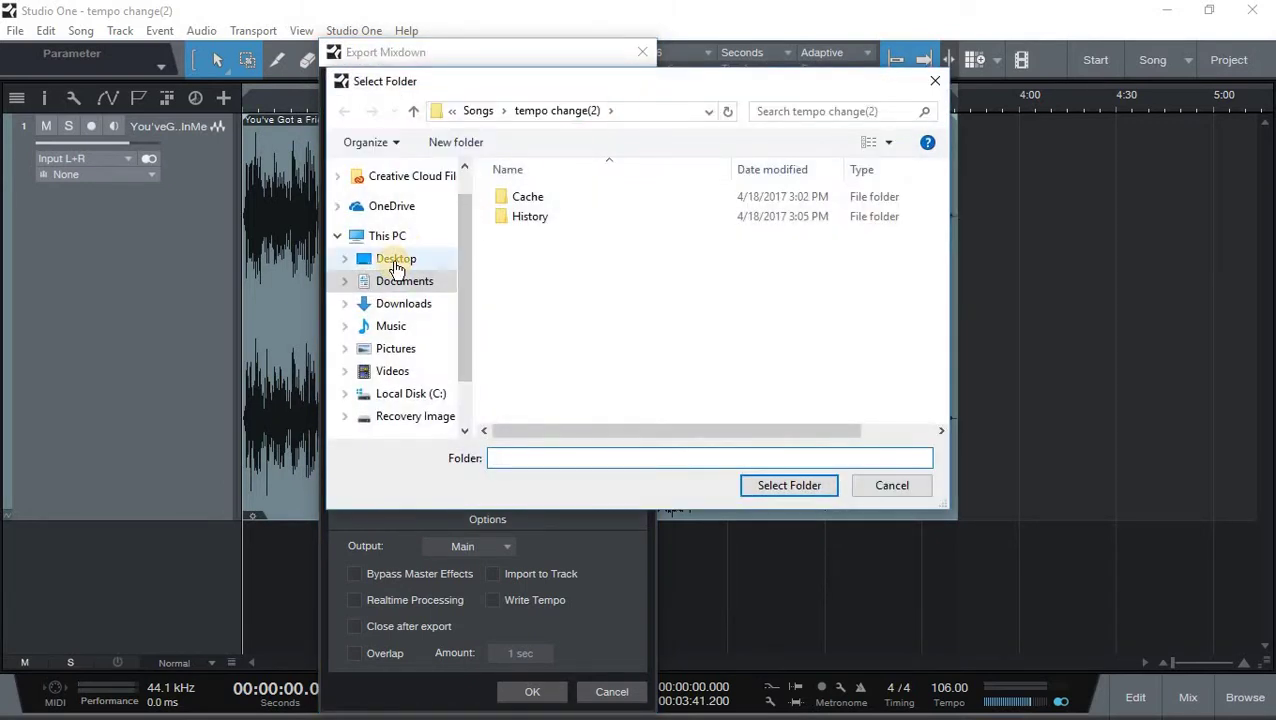
left_click(395, 261)
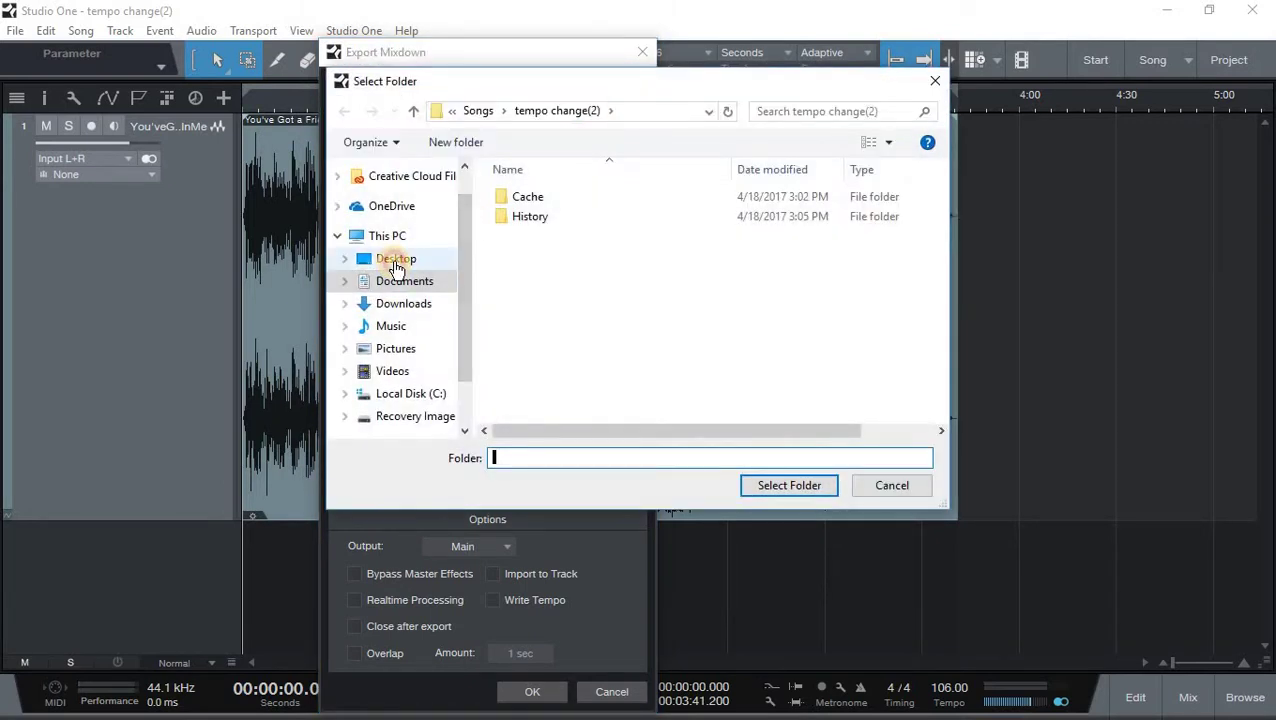
left_click(782, 485)
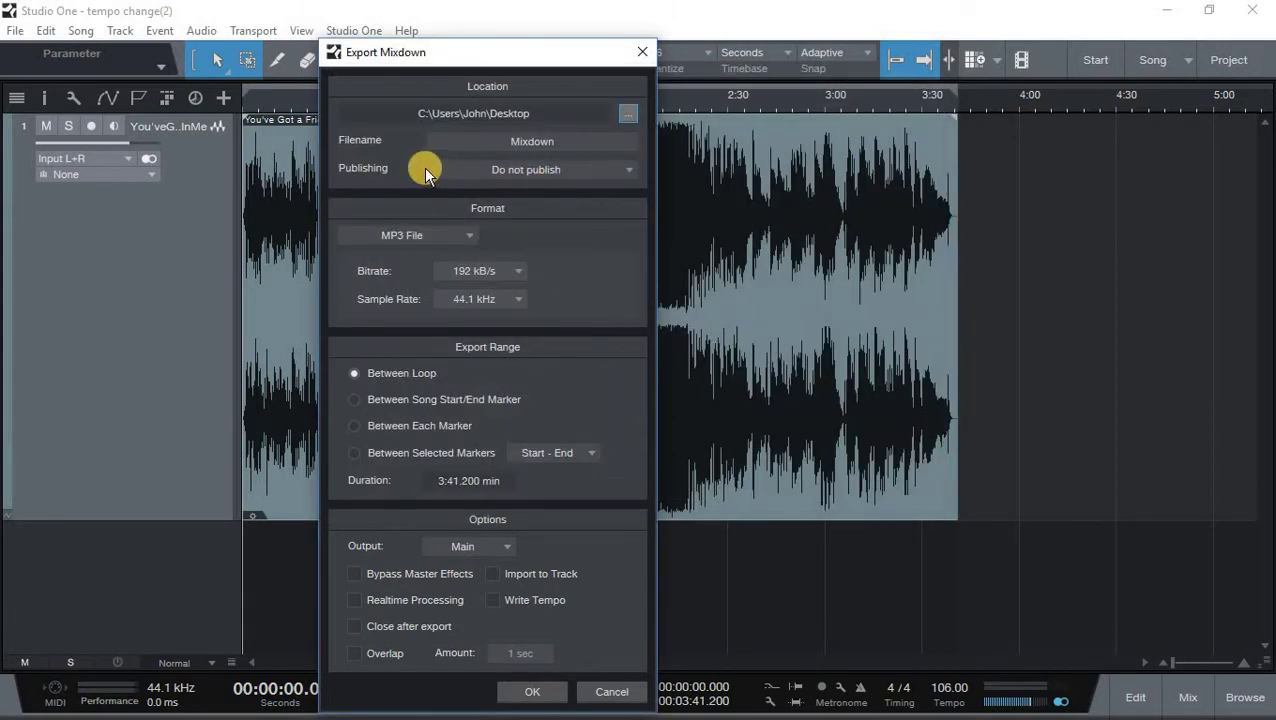
Name the export file 'tempo change'.
left_click(563, 140)
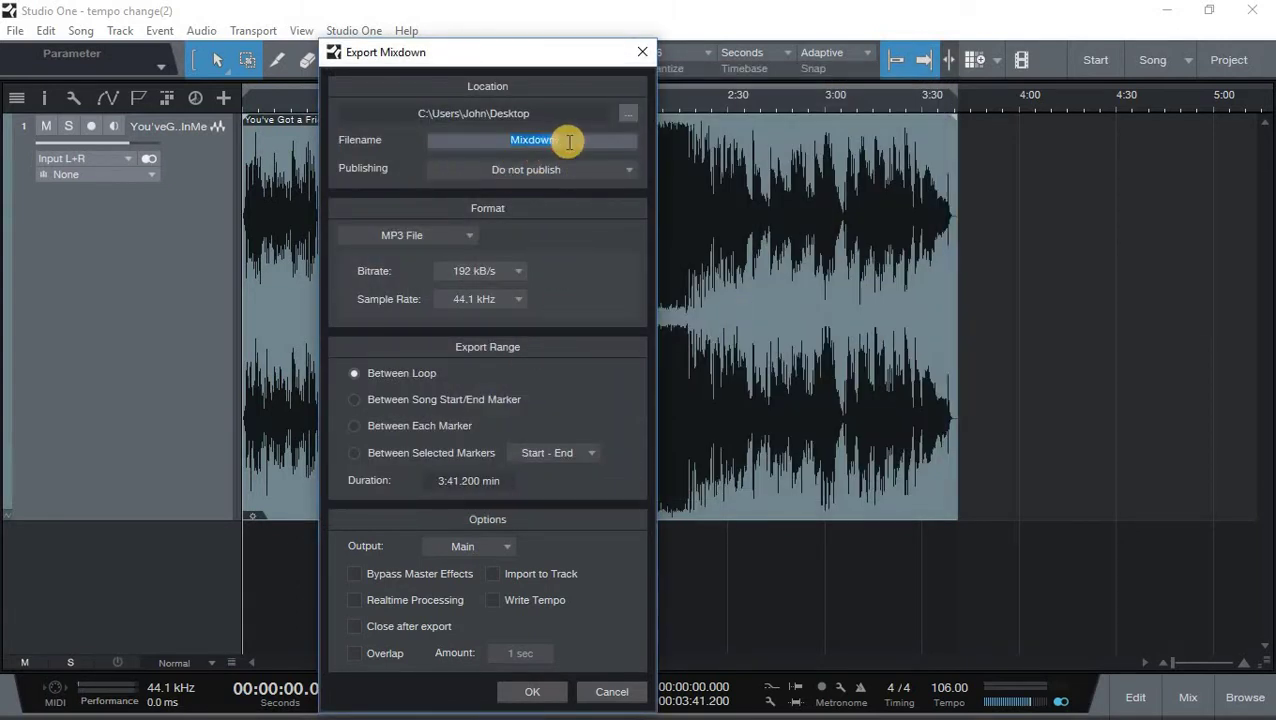
type("t")
key("BackSpace")
type("tempo change")
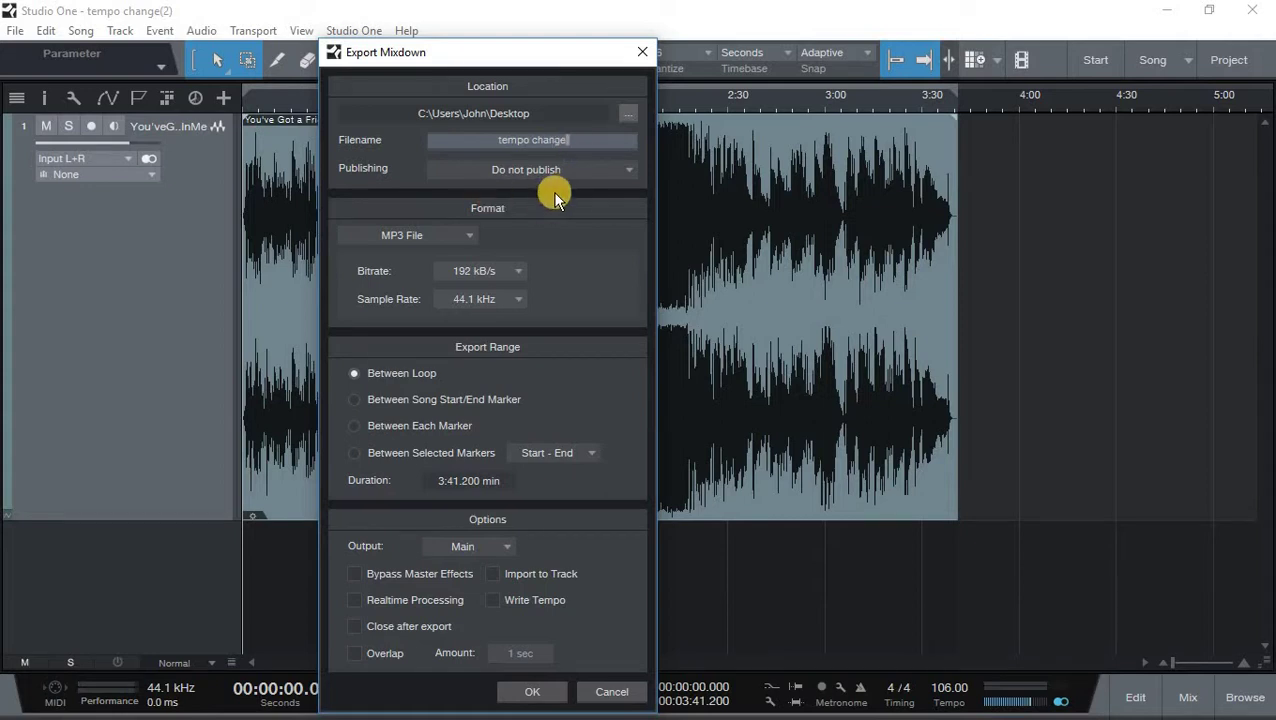
Keep MP3 format and export between song start and end markers (5:13.761).
left_click(470, 235)
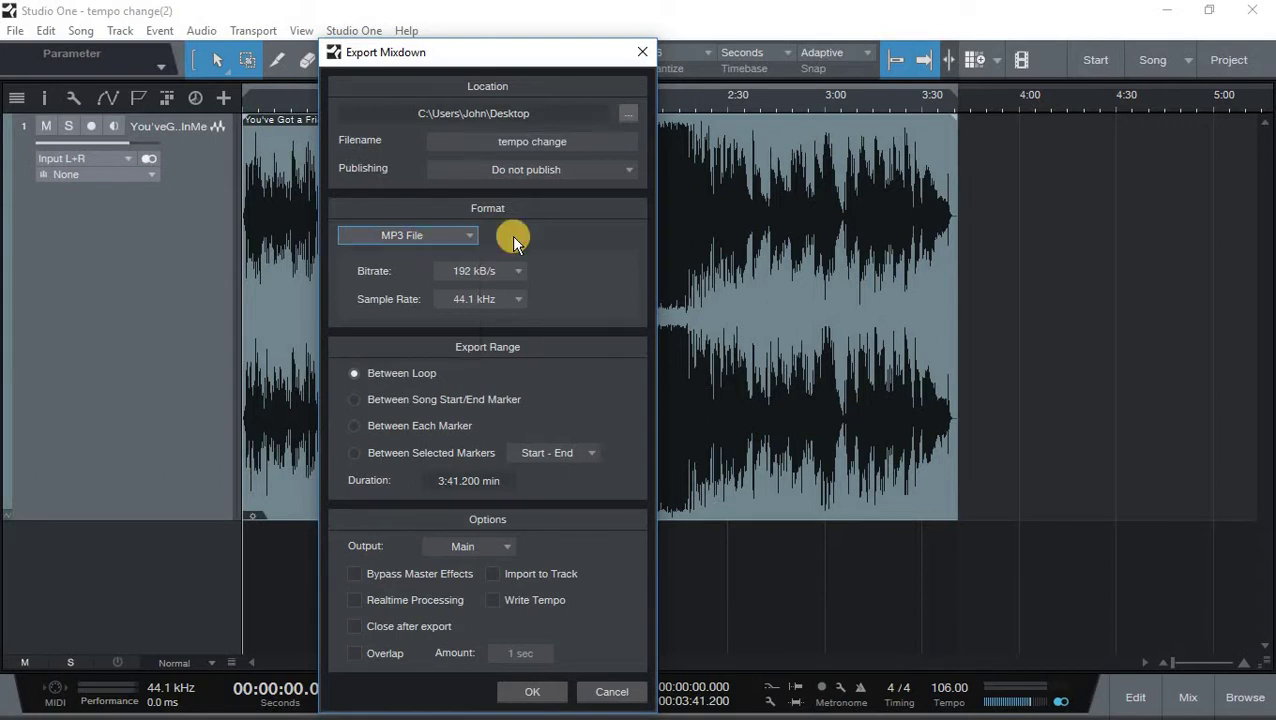
left_click(470, 234)
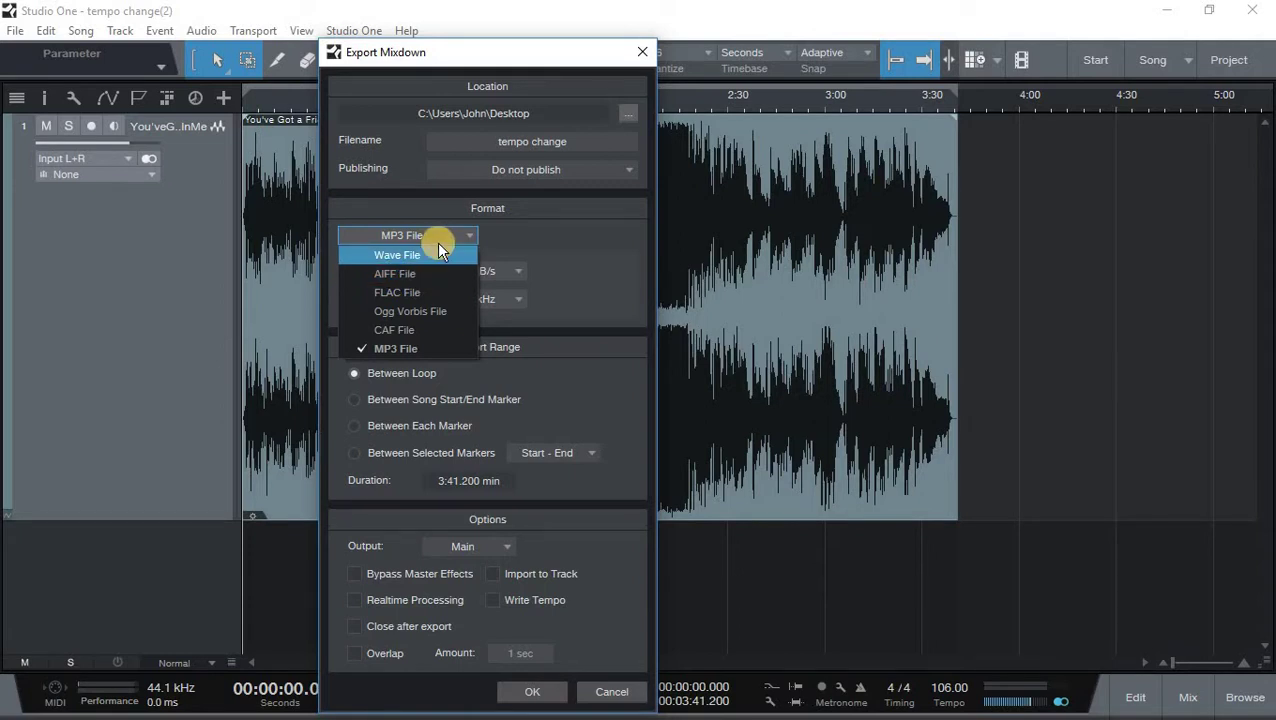
left_click(364, 349)
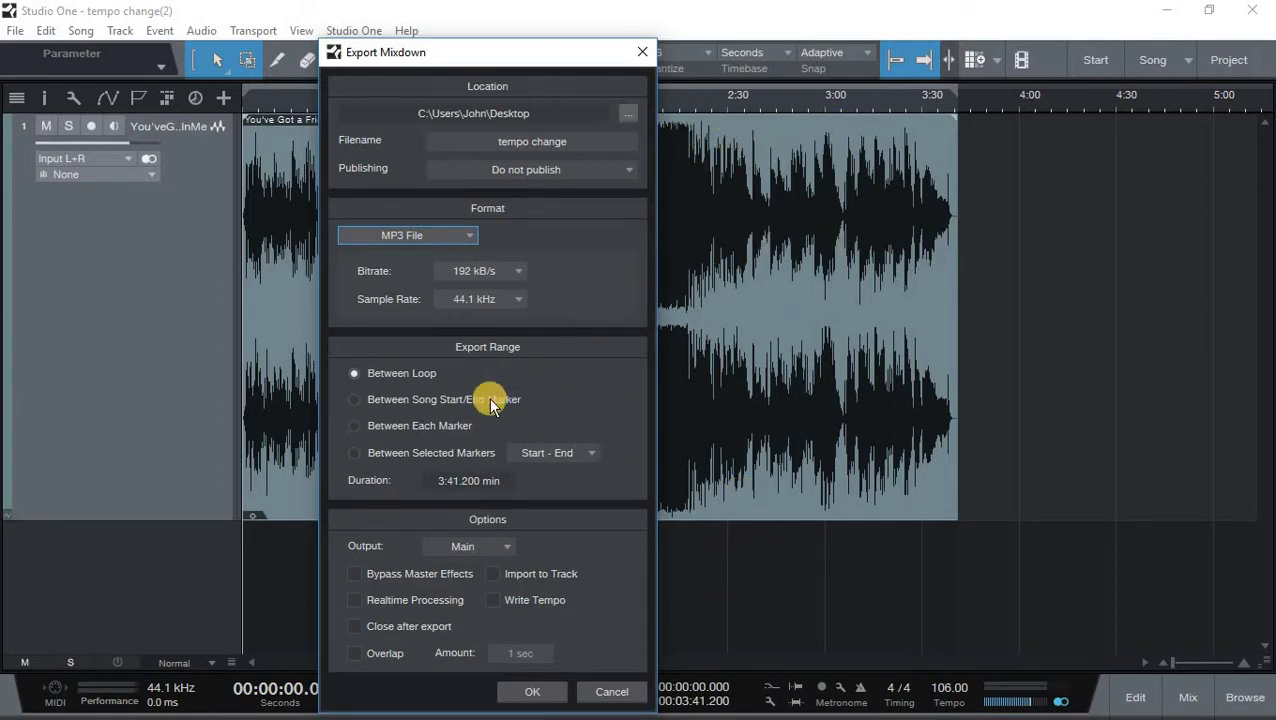
left_click(358, 399)
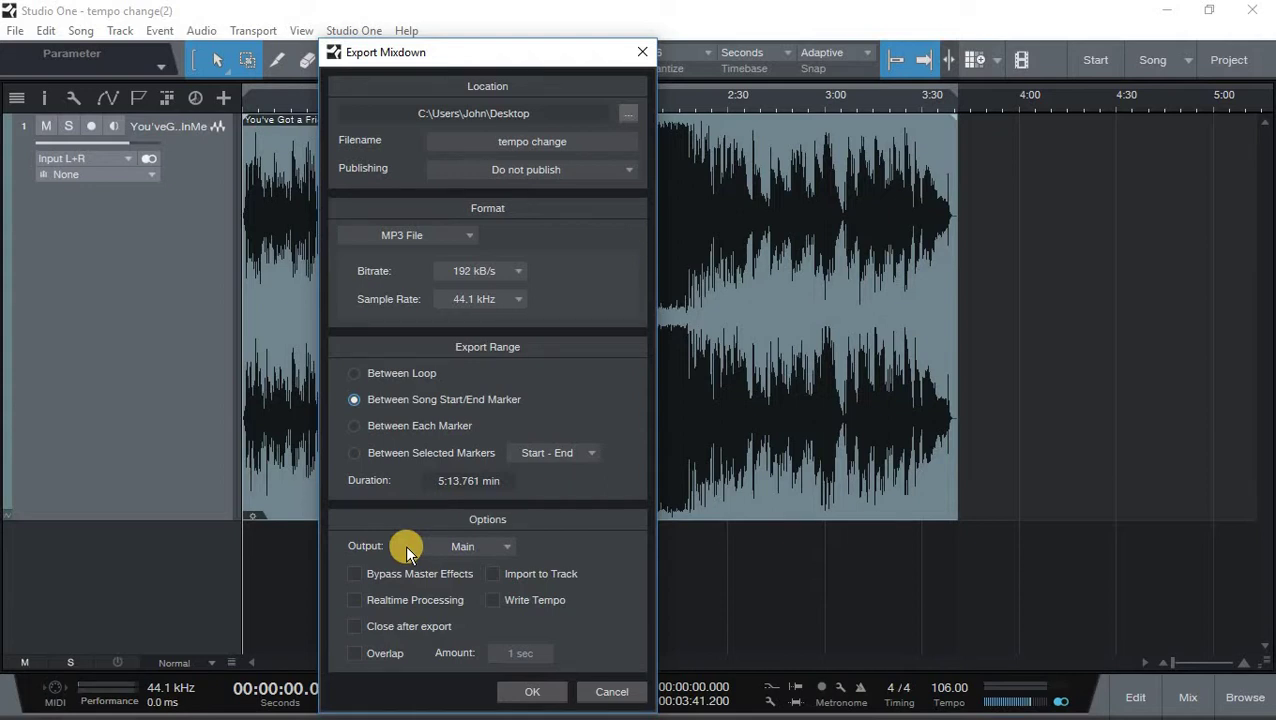
Export tempo change.mp3, keep it despite the 4.30 dB clipping warning, and close the dialog.
left_click(531, 691)
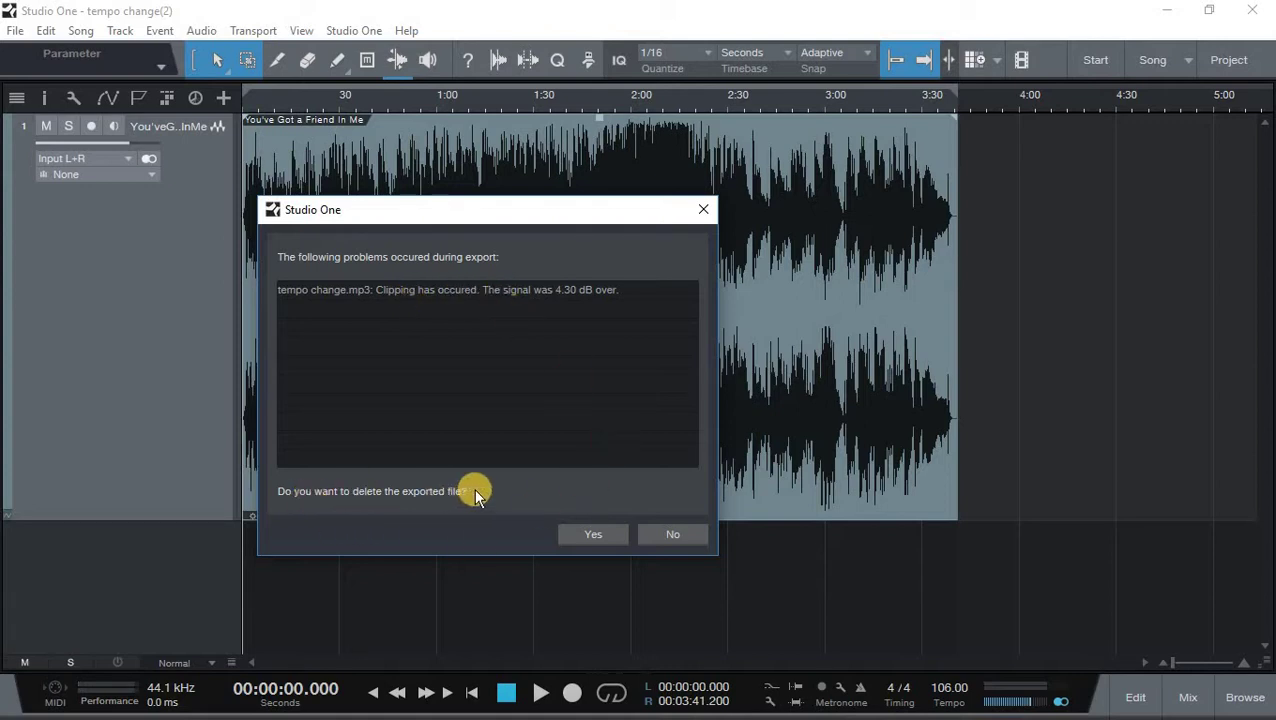
left_click(686, 531)
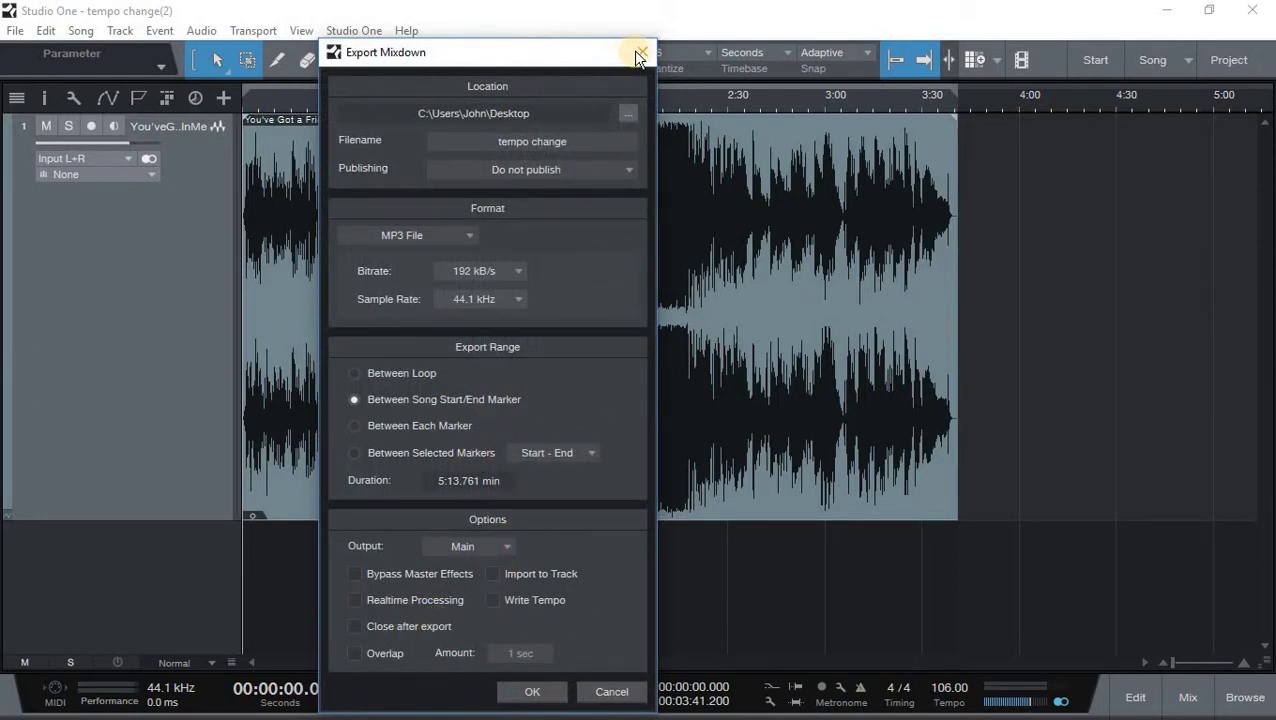
left_click(547, 139)
key("Escape")
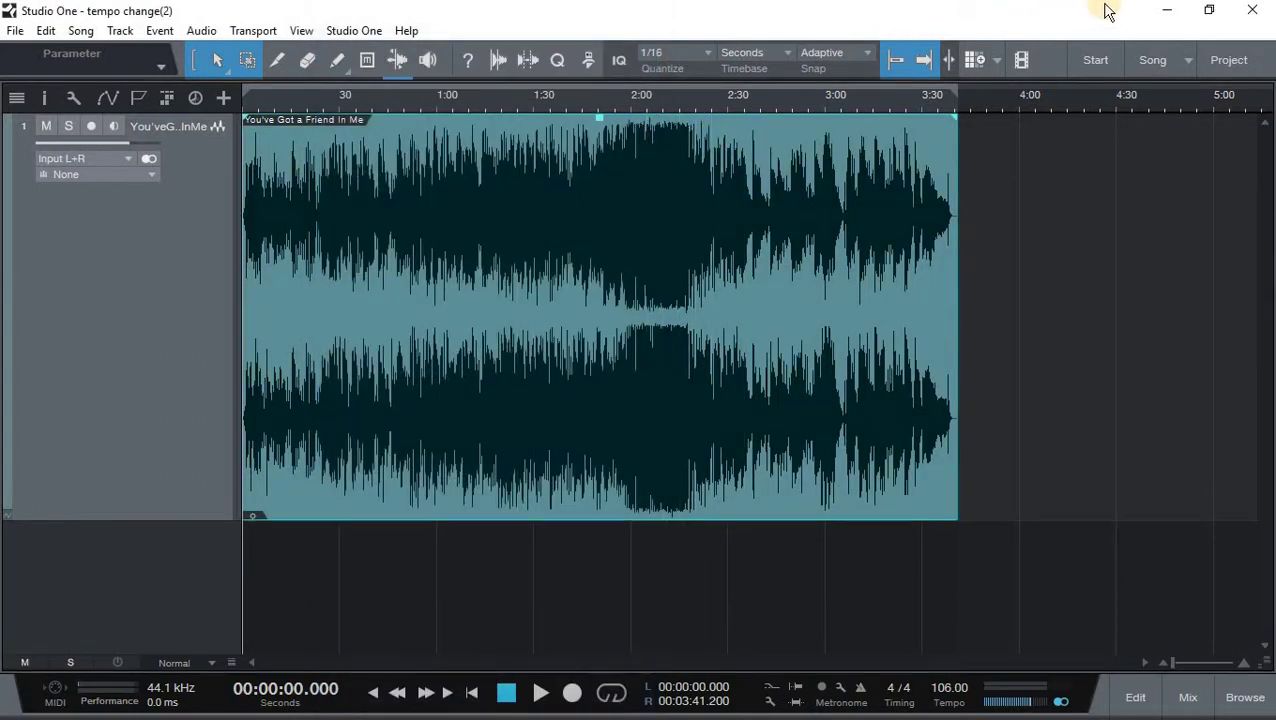
Minimize Studio One to find tempo change.mp3 on the desktop.
left_click(1163, 17)
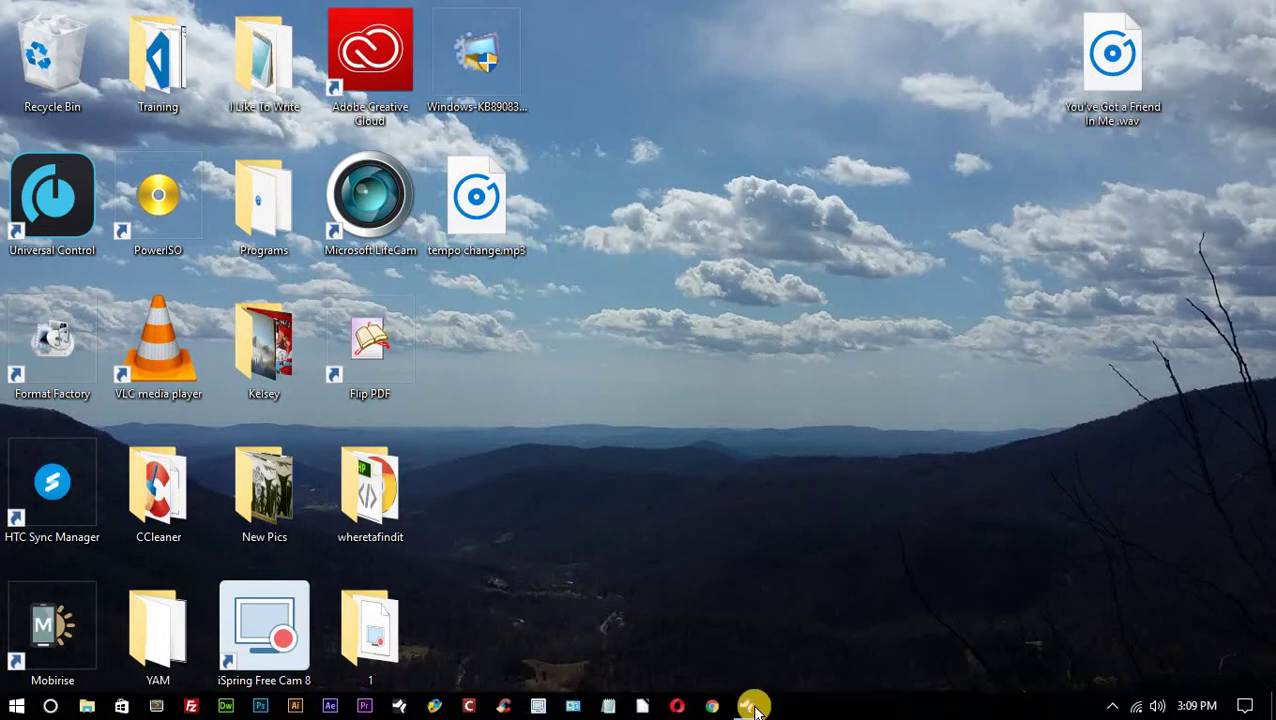
Restore the Studio One song window from the taskbar.
left_click(752, 703)
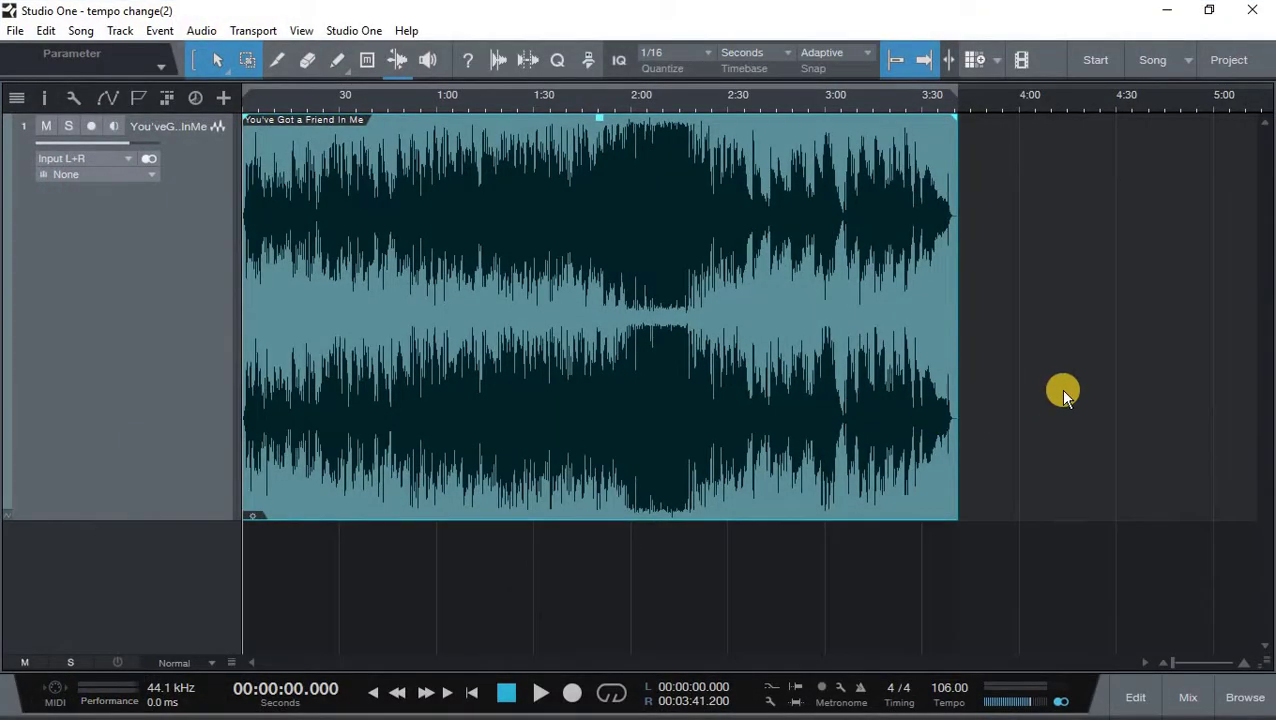